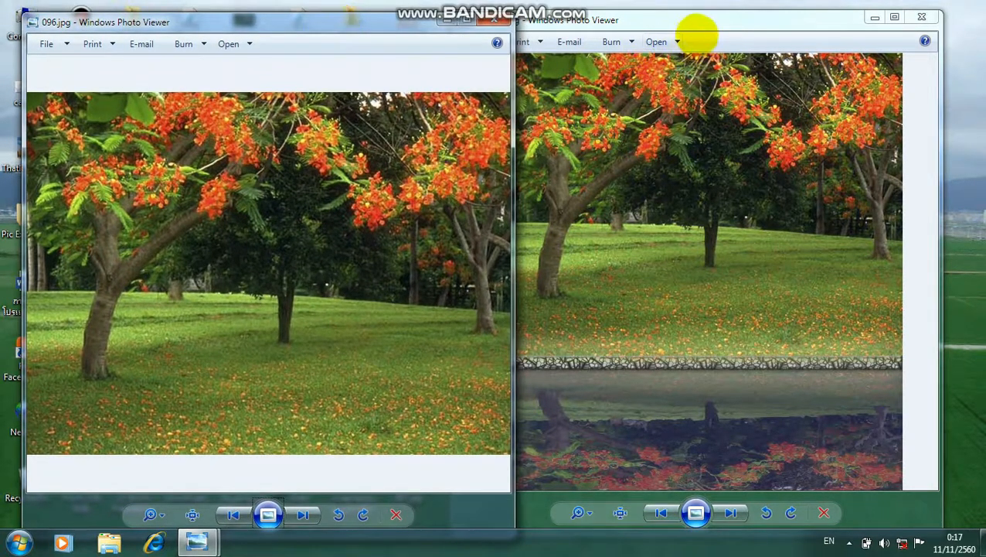
Arrange the original 096.jpg and the finished 096 copy.jpg side by side to compare the photo with its water reflection version
drag(696, 27, 699, 25)
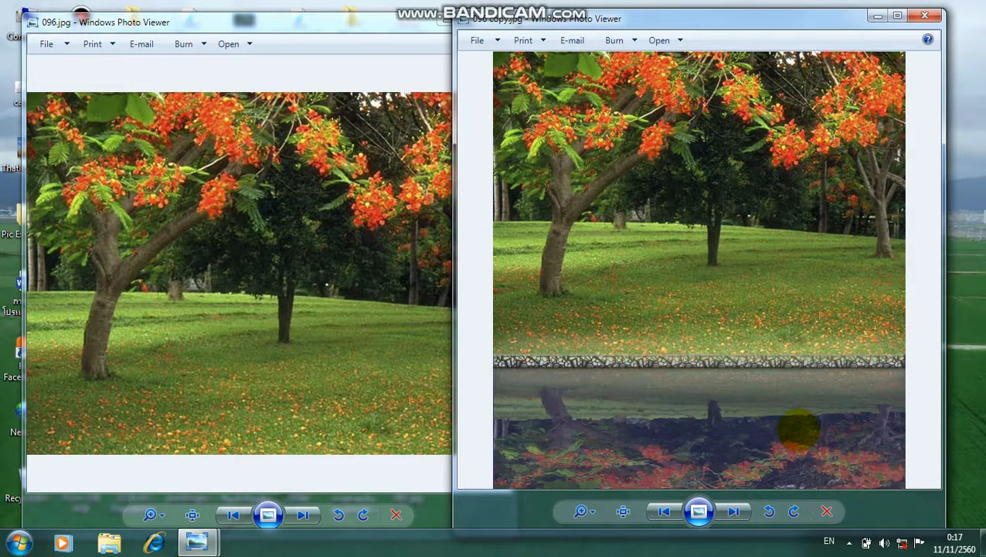
drag(242, 26, 264, 26)
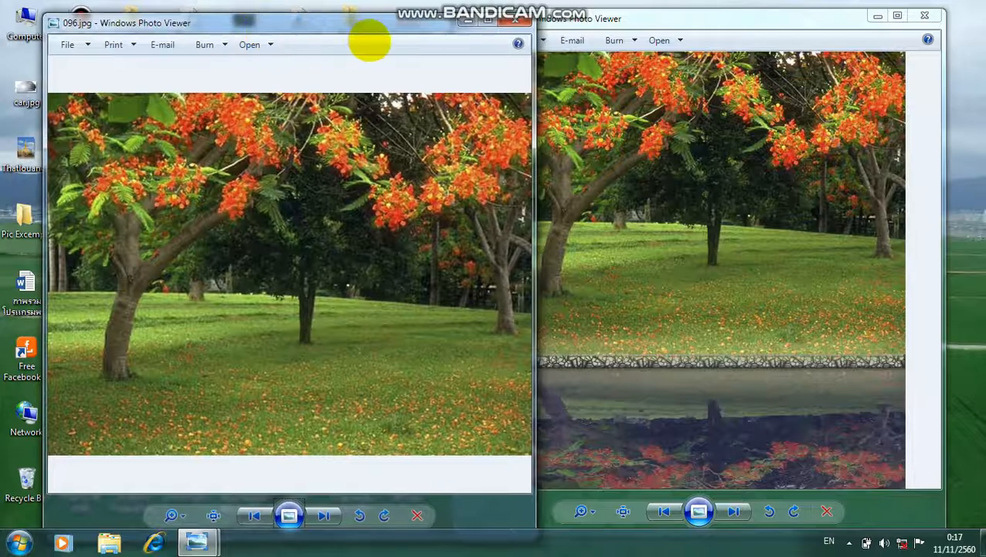
drag(599, 31, 581, 34)
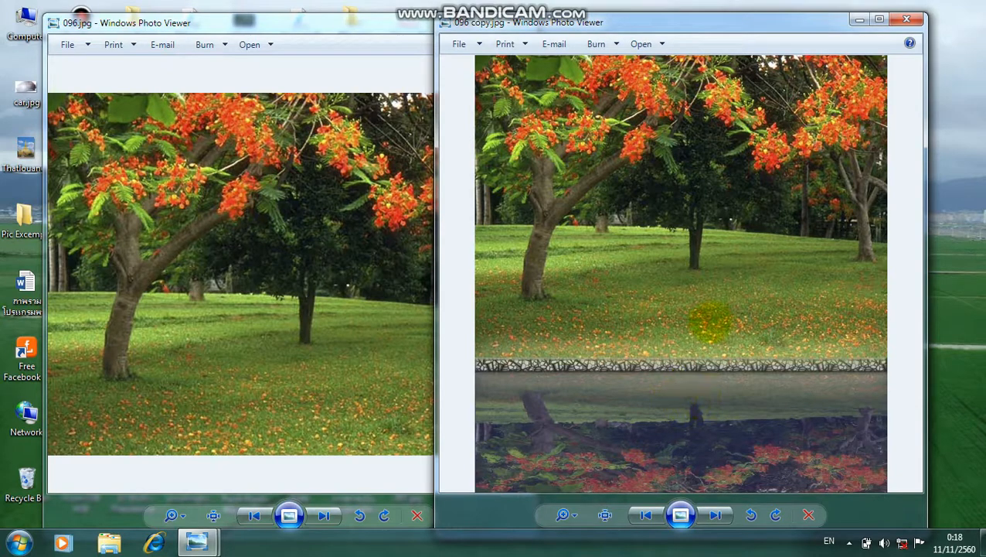
drag(715, 26, 778, 25)
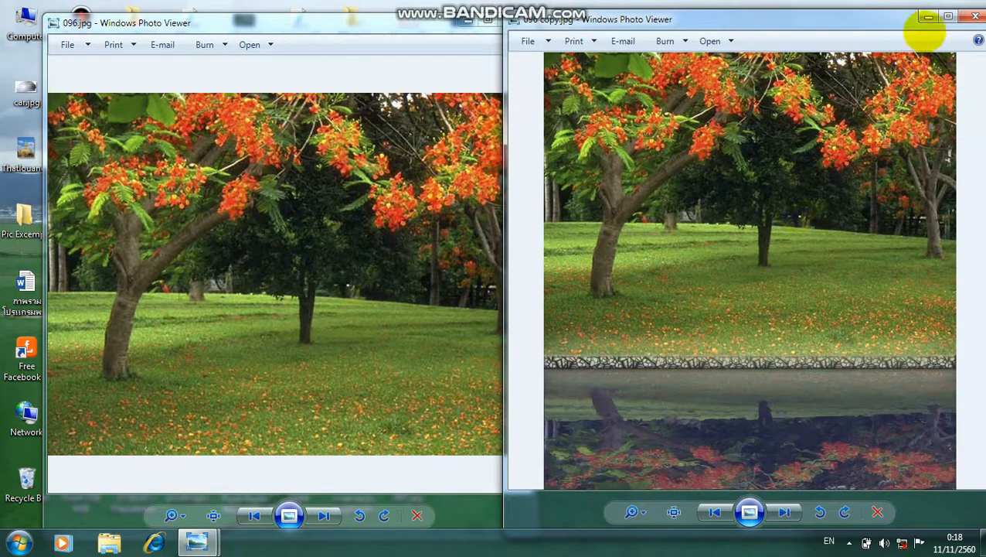
Minimize both photo viewer windows and launch Adobe Photoshop CS3
click(927, 16)
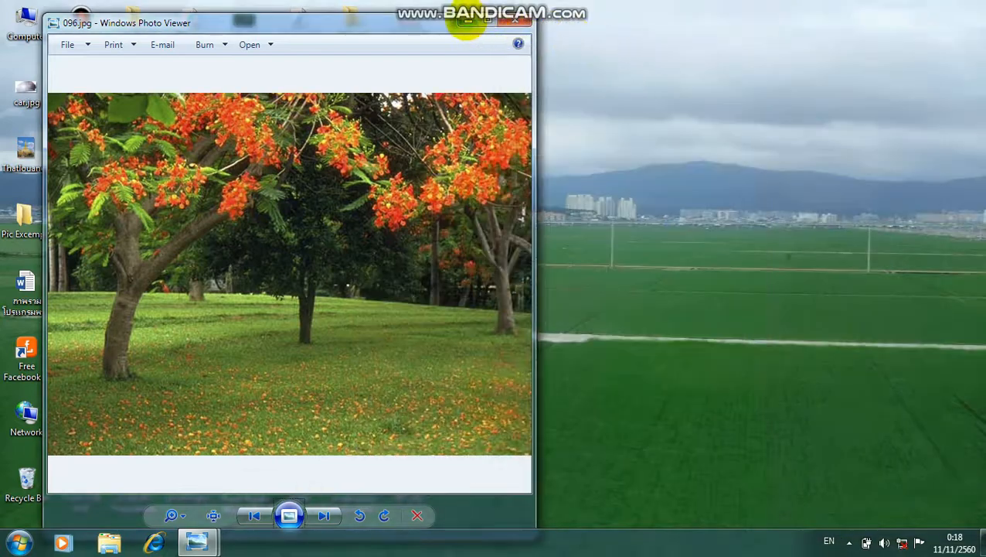
click(461, 18)
double_click(358, 354)
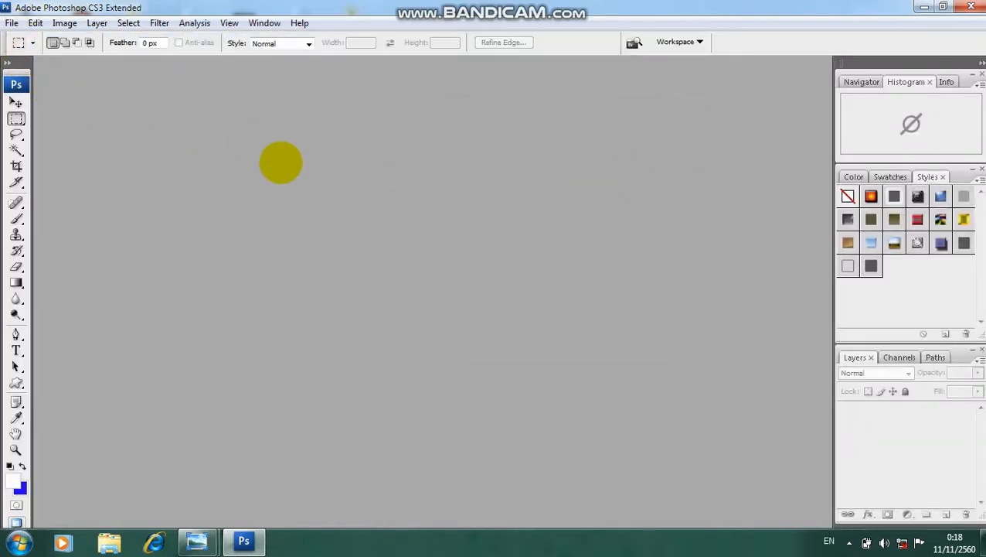
Open 096.jpg from the Desktop and float its document window near the middle of the workspace
click(12, 23)
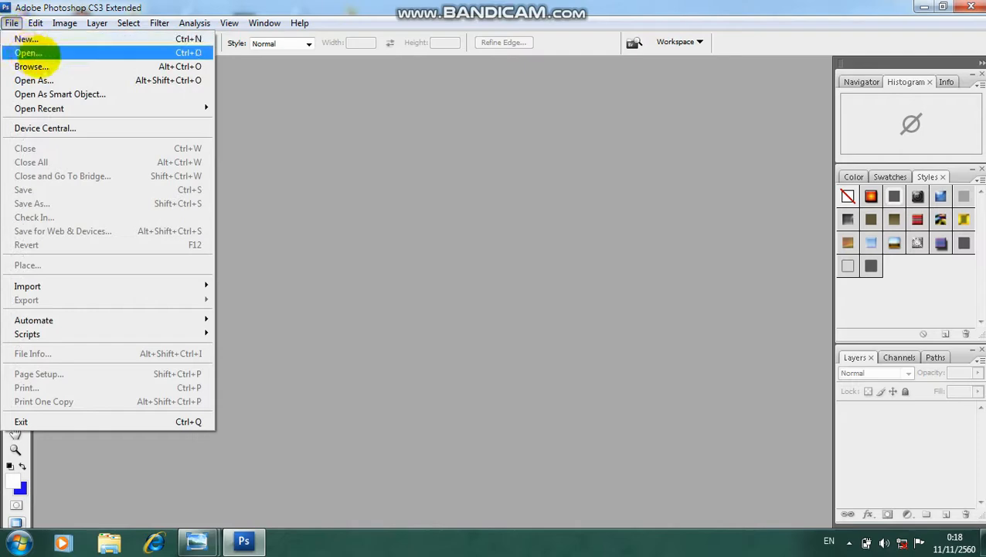
click(28, 52)
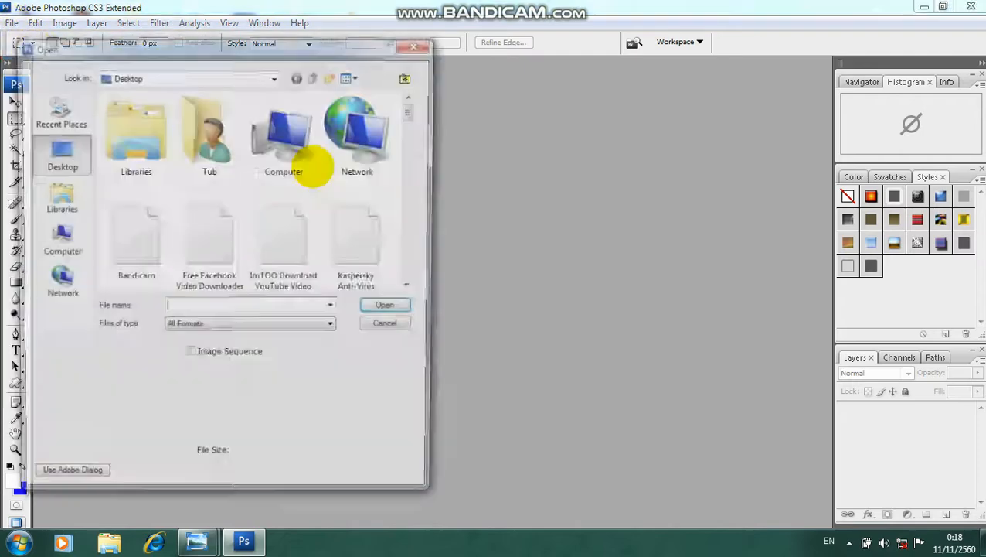
drag(413, 111, 411, 191)
click(232, 133)
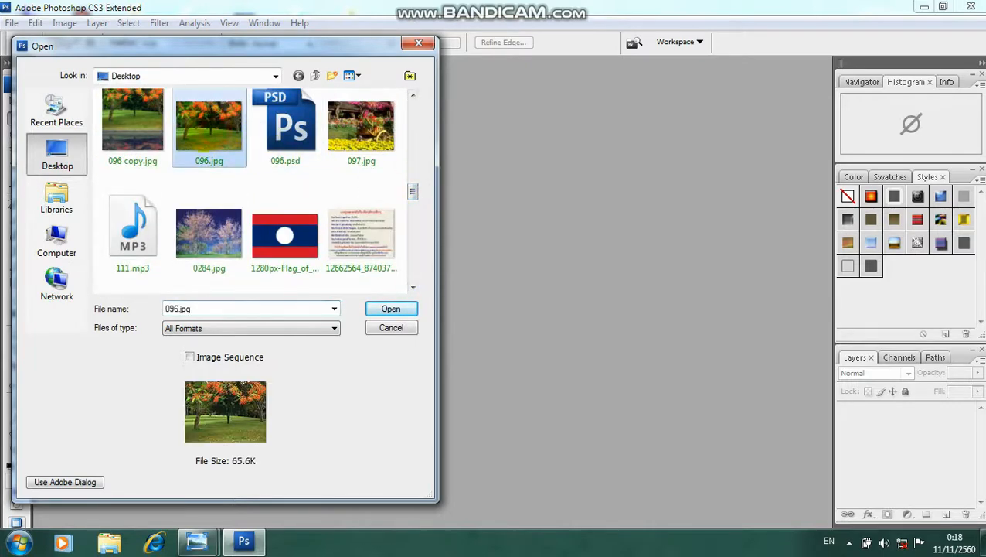
click(386, 308)
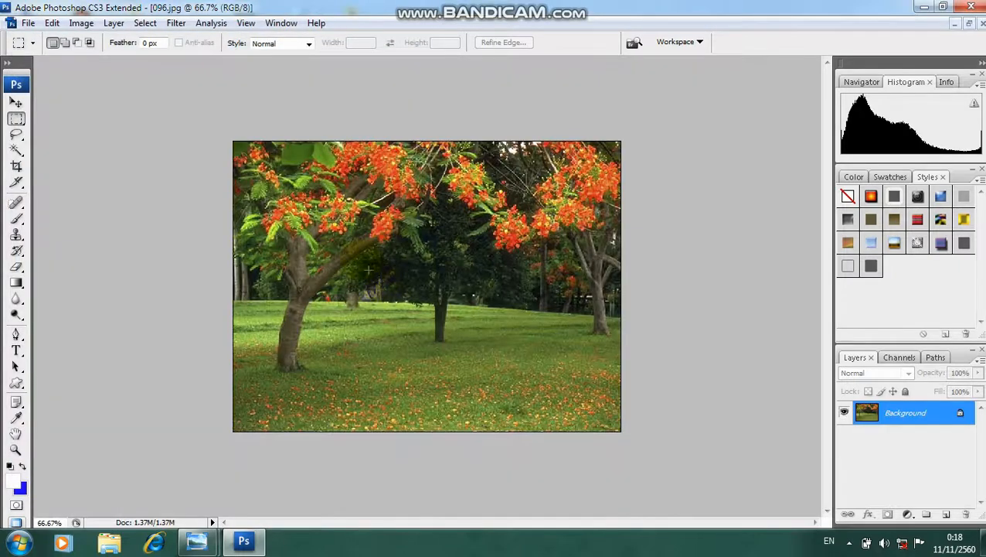
click(969, 23)
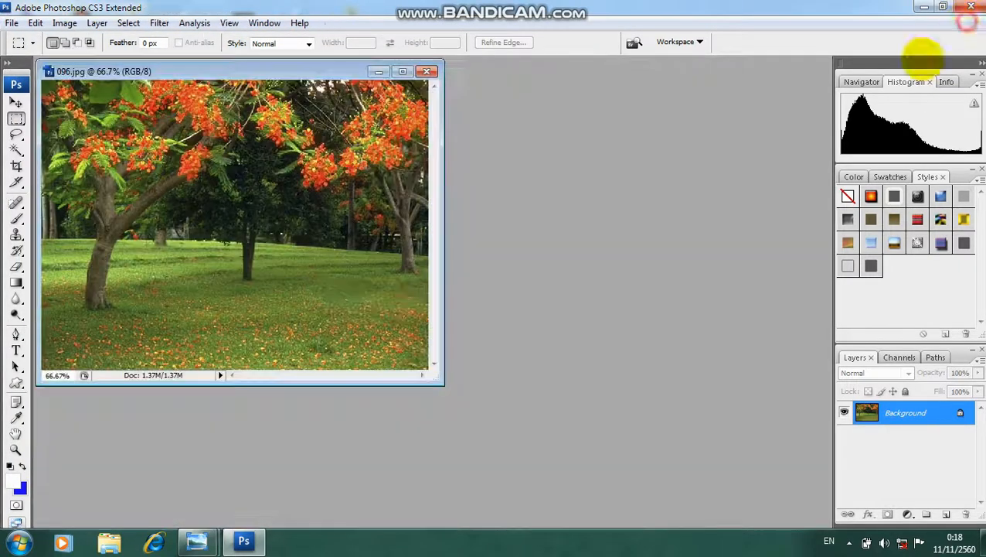
drag(242, 68, 378, 104)
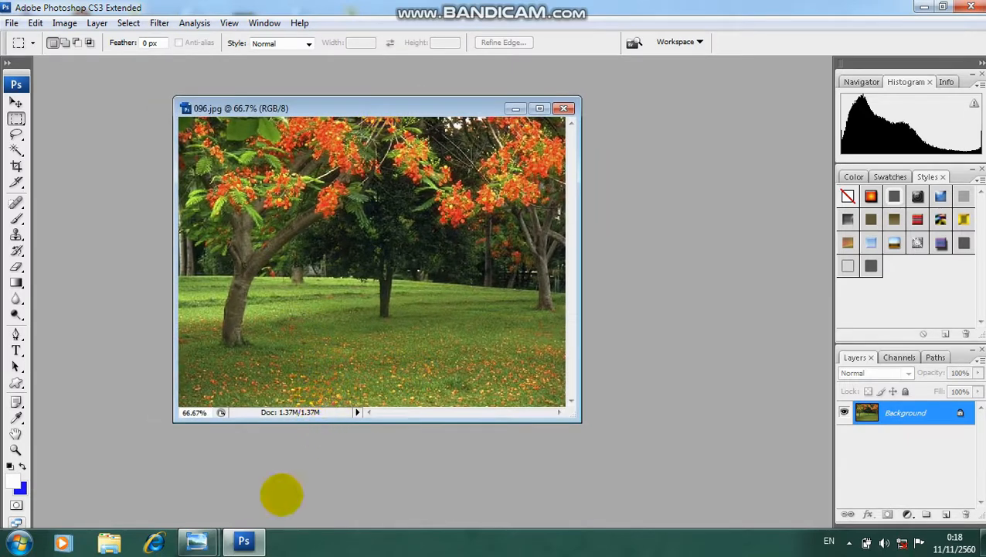
right_click(370, 106)
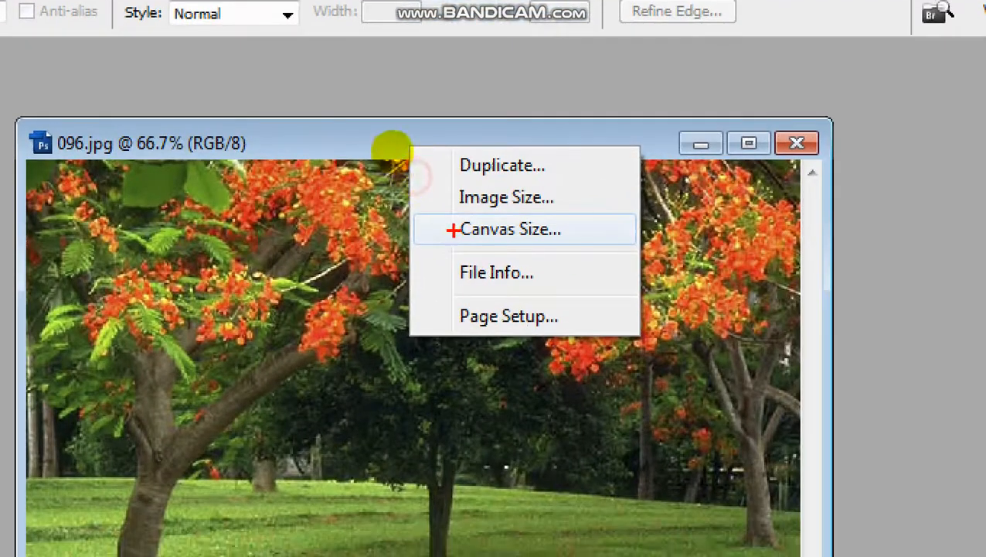
click(414, 172)
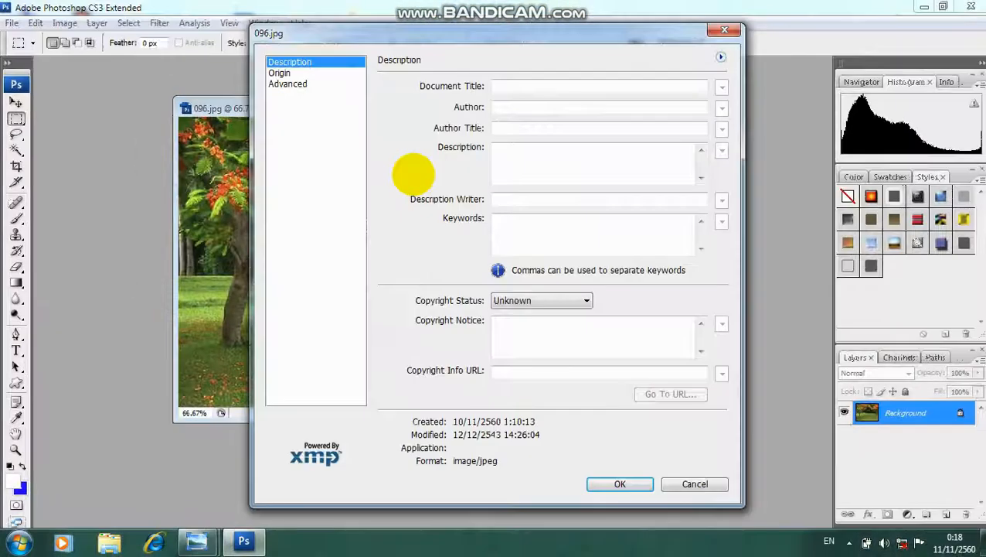
click(724, 29)
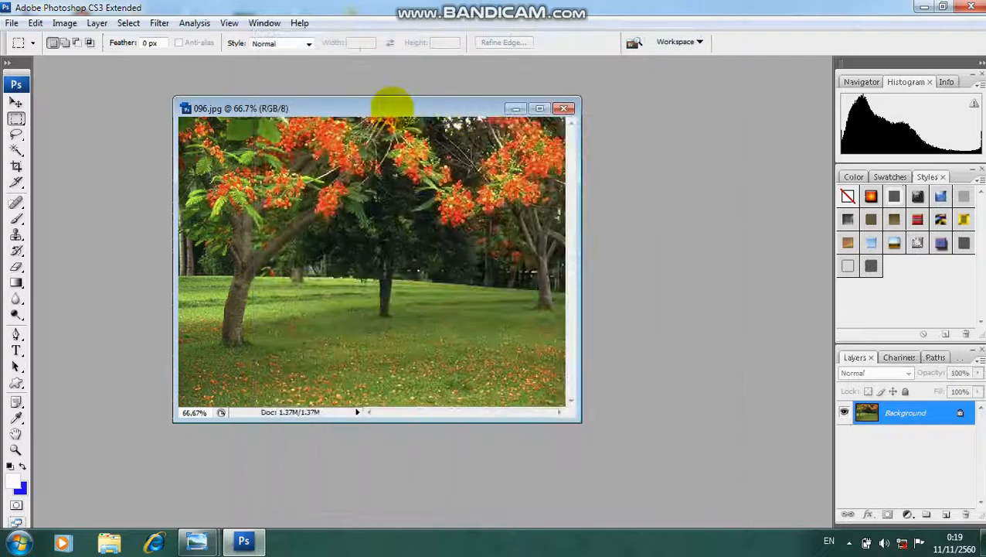
right_click(392, 106)
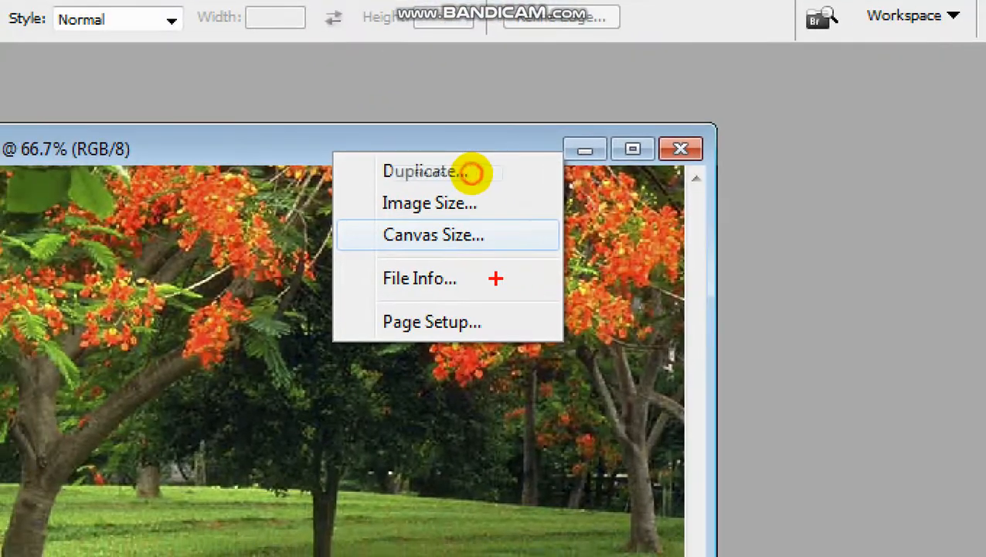
click(518, 320)
click(724, 30)
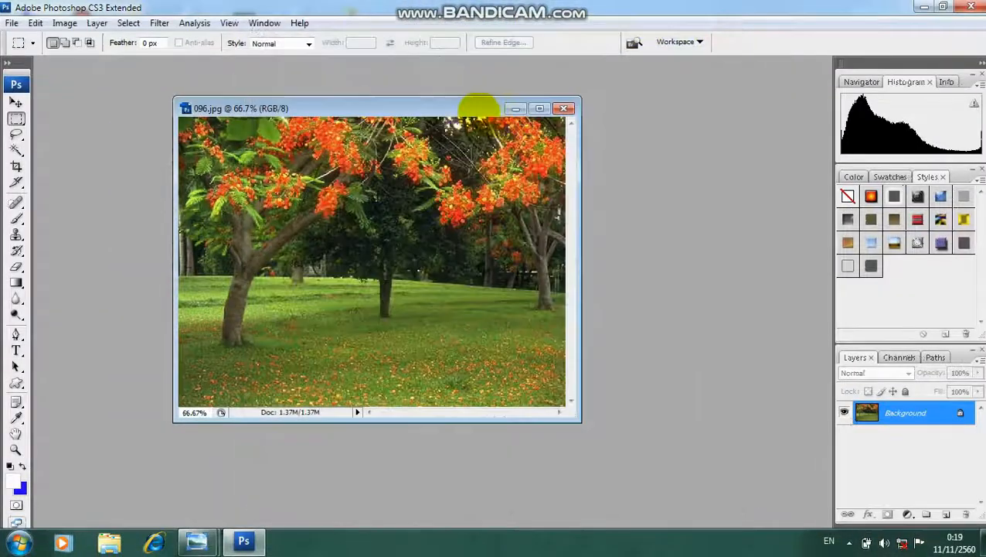
Extend the canvas of 096.jpg downward by anchoring it at the top centre and setting the height to 30 cm
right_click(443, 110)
click(473, 151)
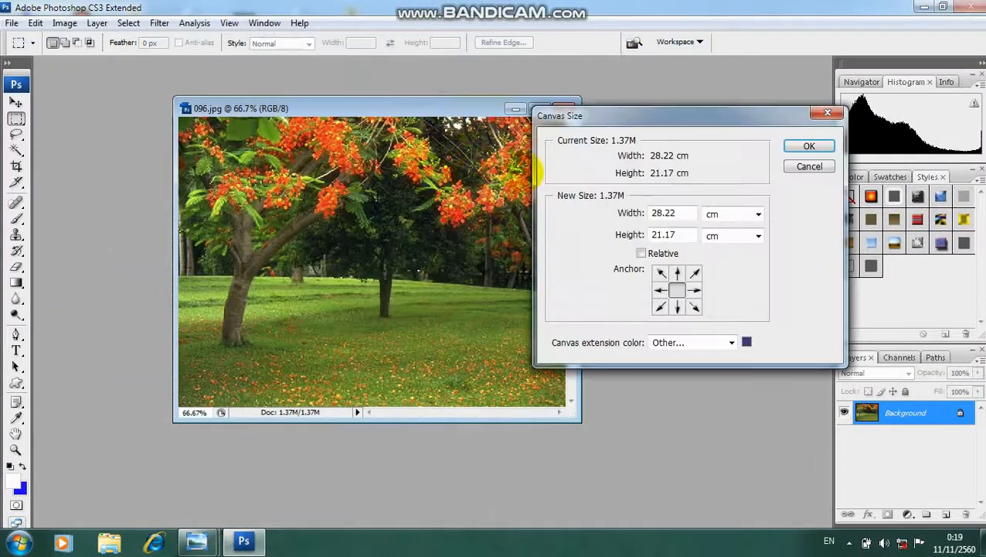
drag(656, 122, 413, 158)
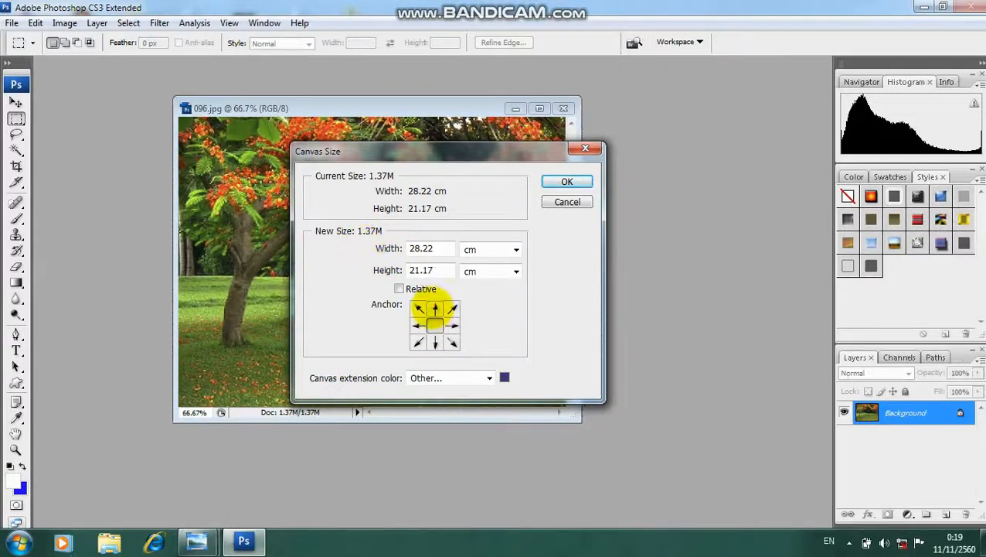
click(556, 356)
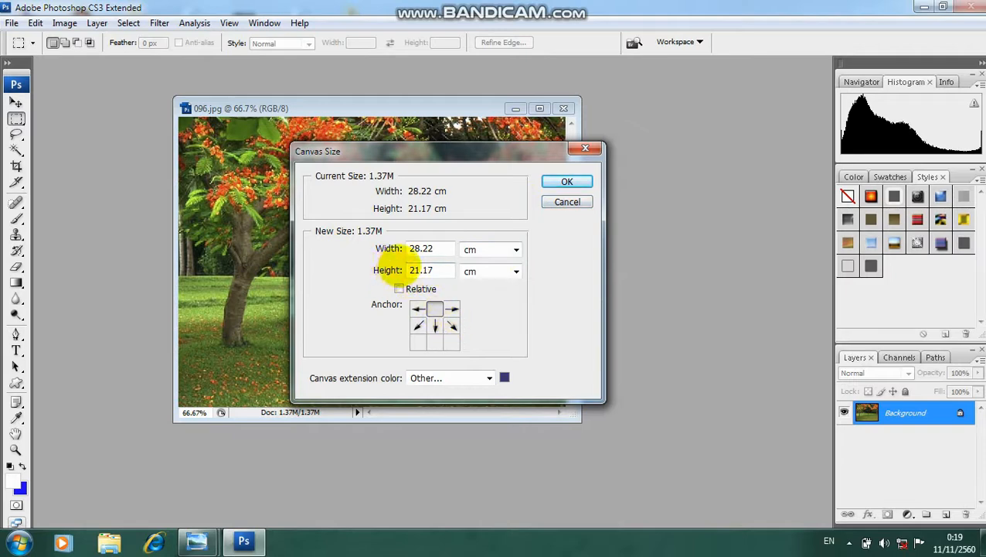
double_click(421, 272)
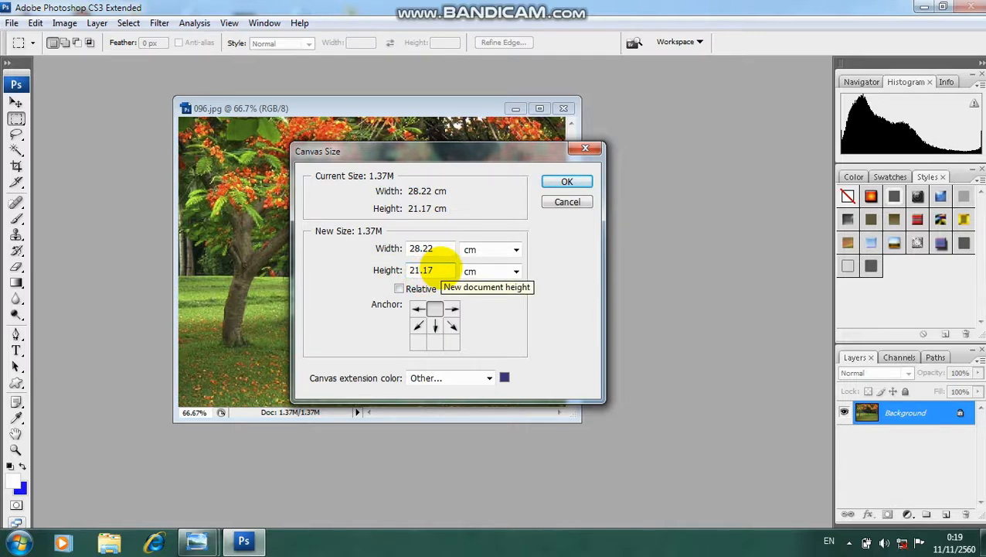
drag(437, 270, 386, 270)
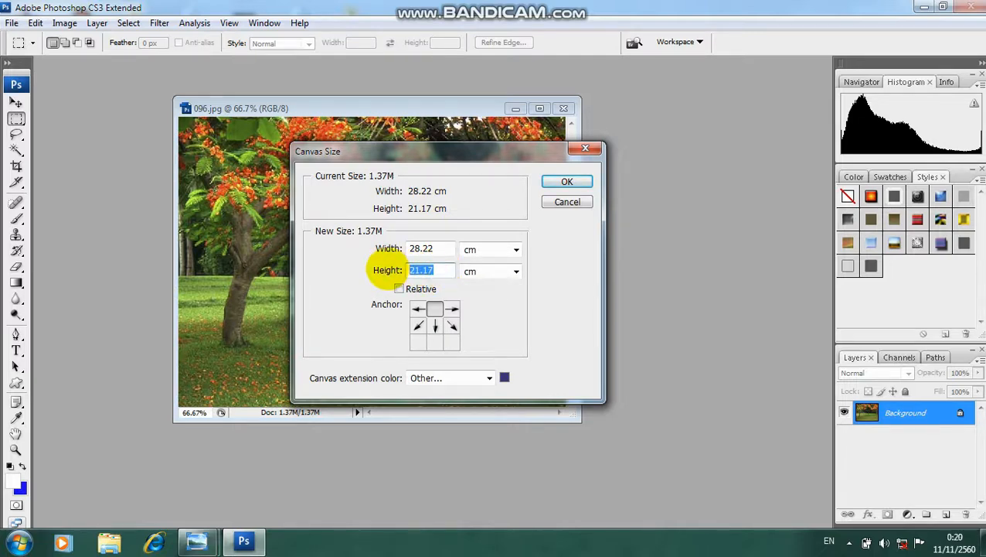
text(30)
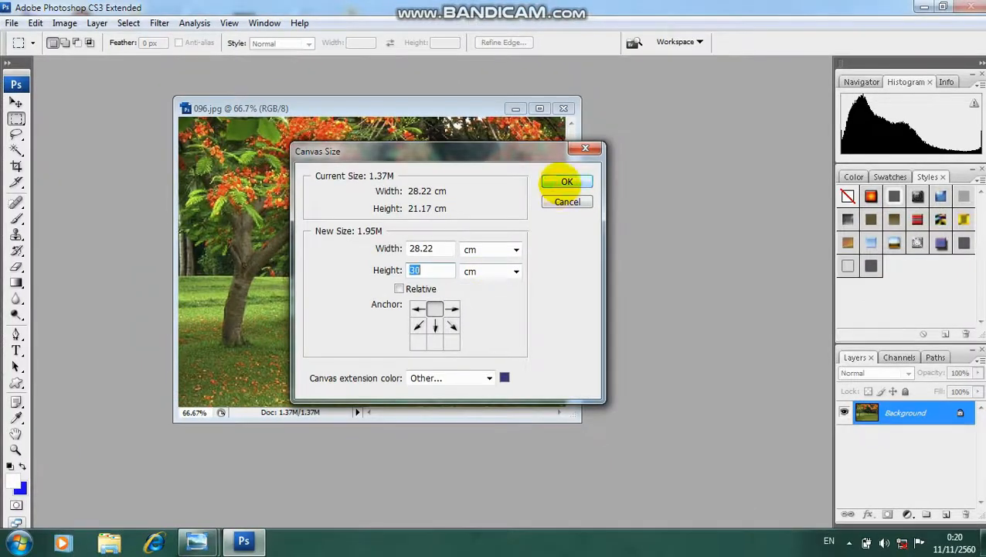
click(644, 48)
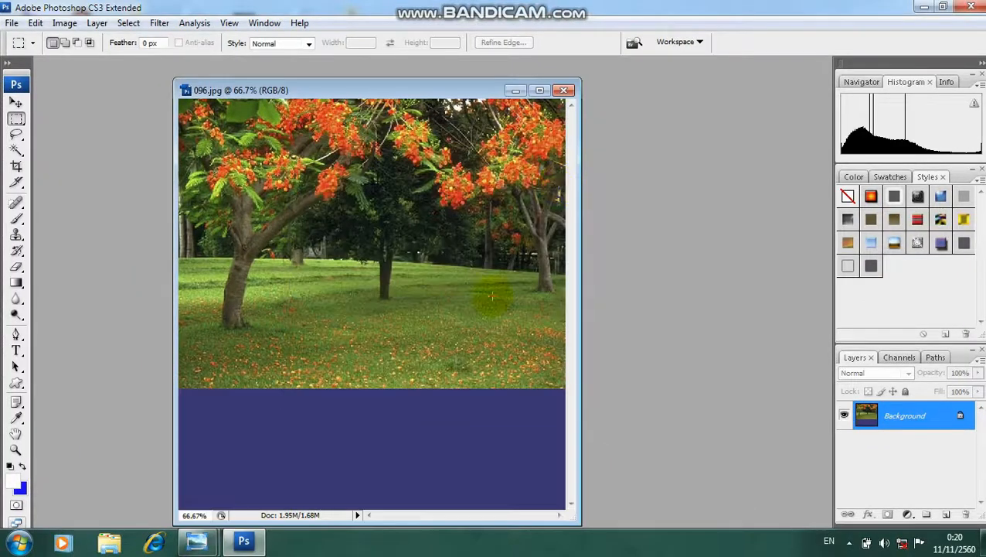
Select the whole photo area above the blue canvas extension with the Rectangular Marquee tool
drag(451, 91, 477, 73)
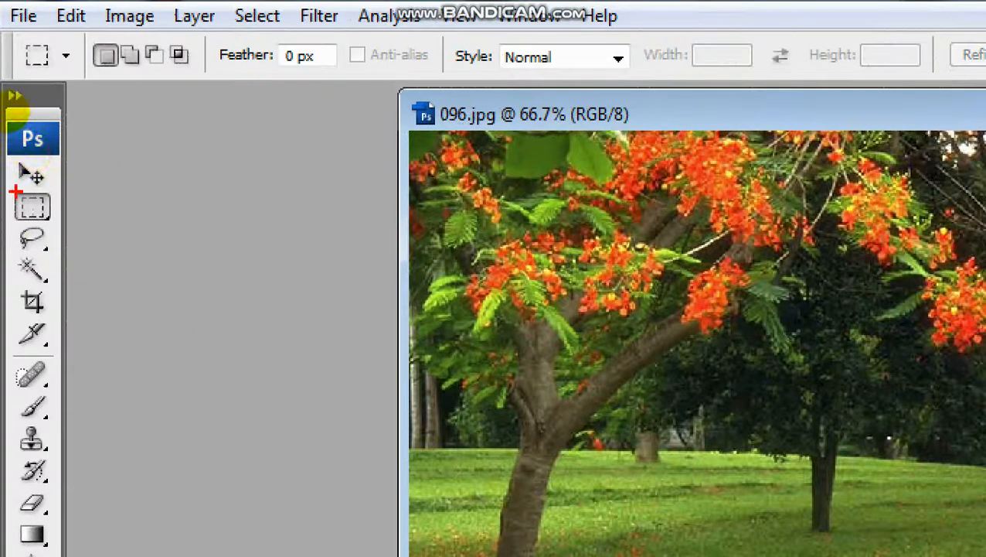
drag(10, 190, 59, 226)
drag(141, 304, 65, 224)
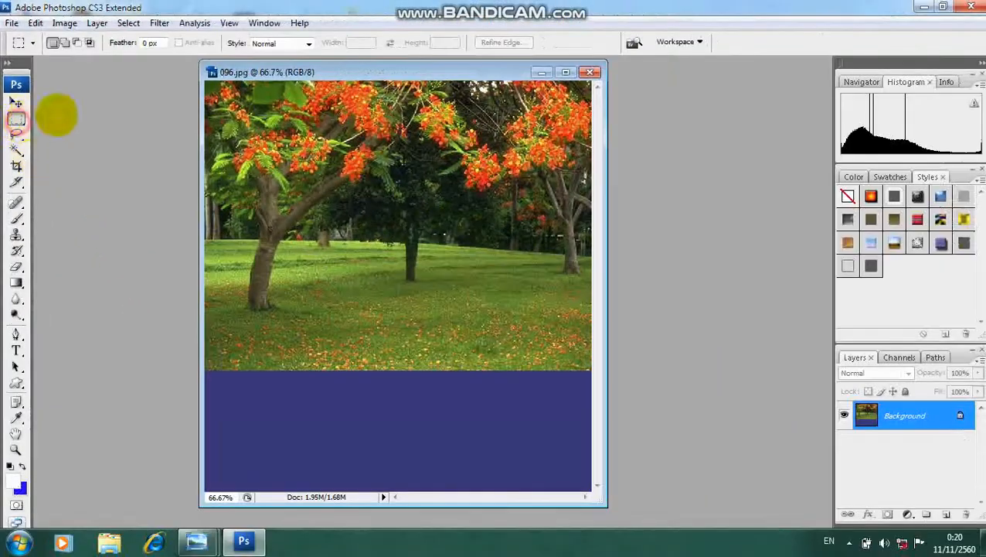
drag(203, 81, 433, 150)
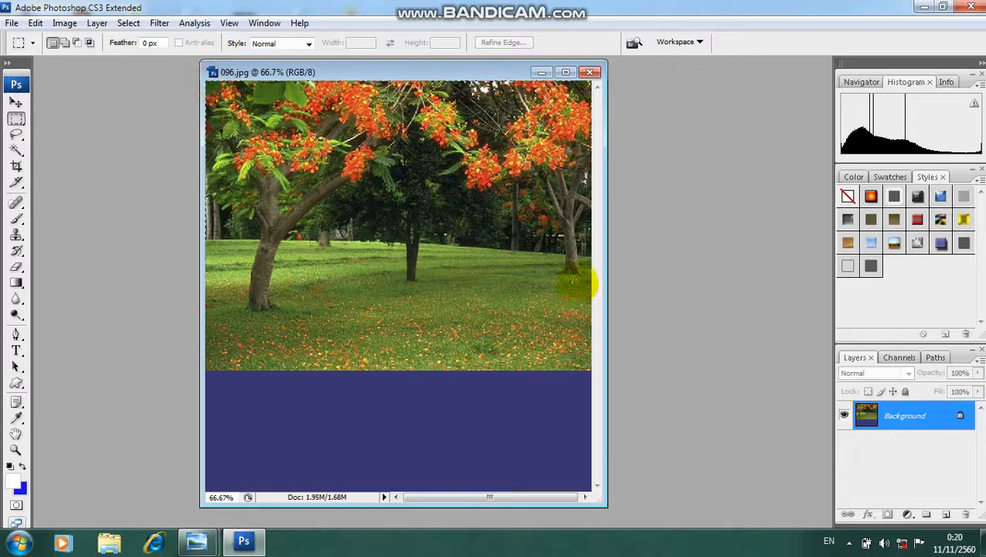
drag(573, 284, 602, 360)
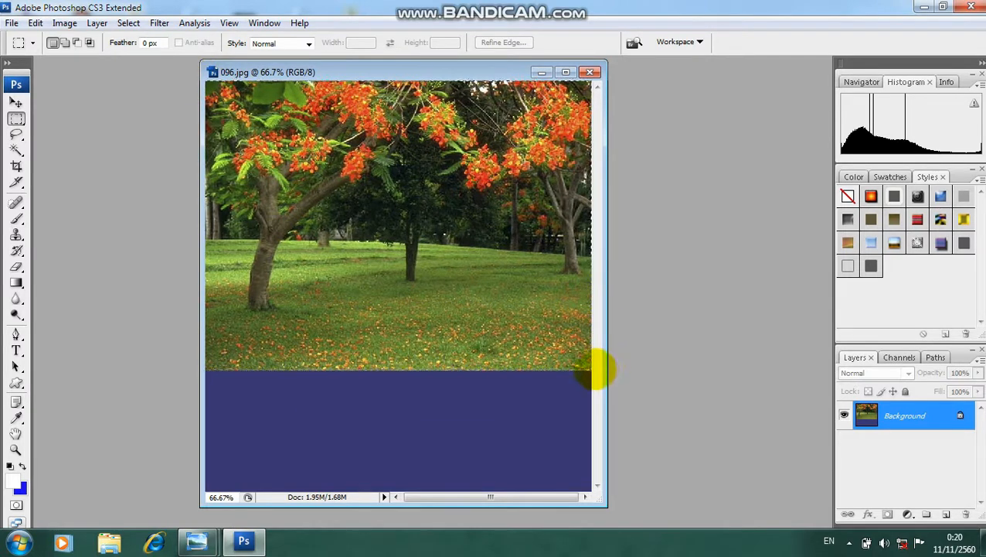
drag(596, 370, 595, 369)
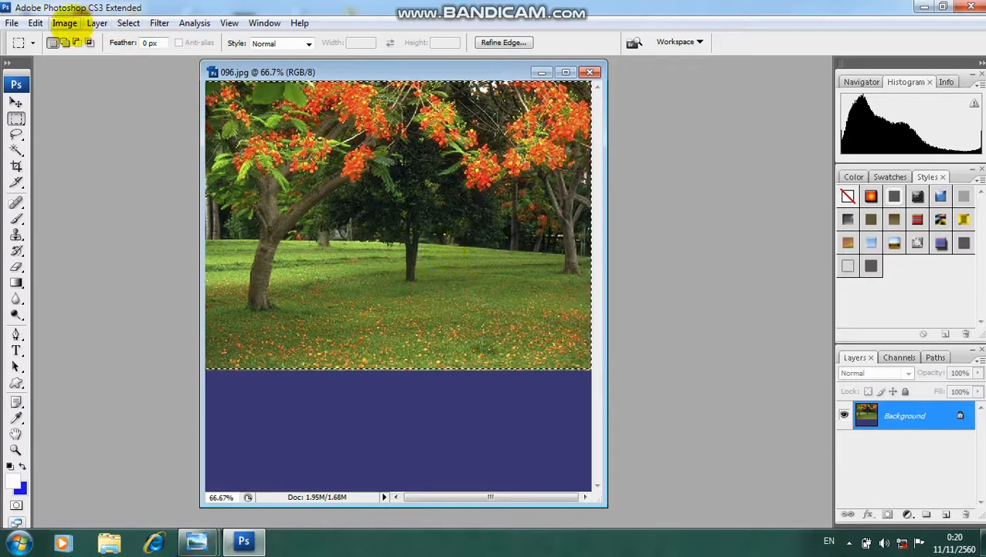
Copy the selected photo area and paste it as a new layer
click(35, 23)
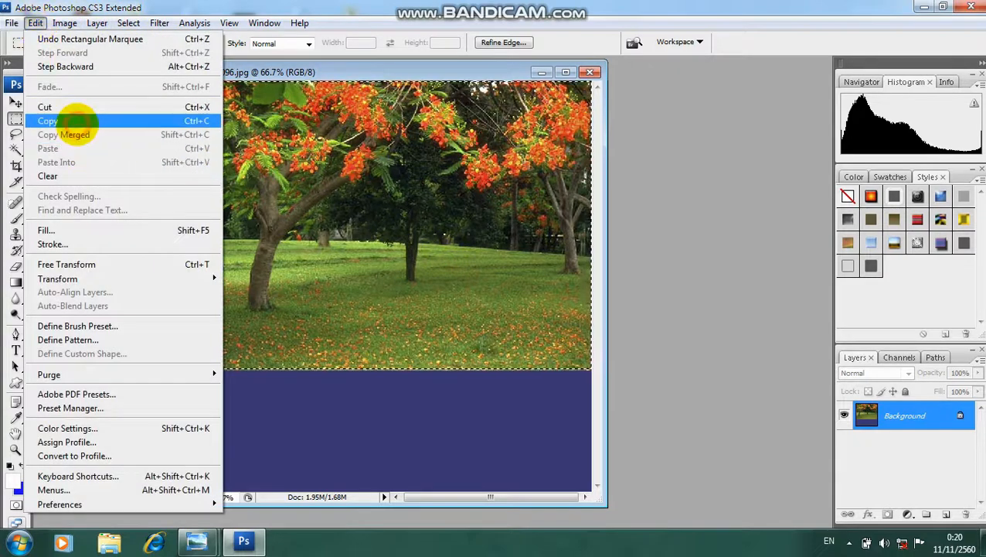
click(75, 121)
click(36, 24)
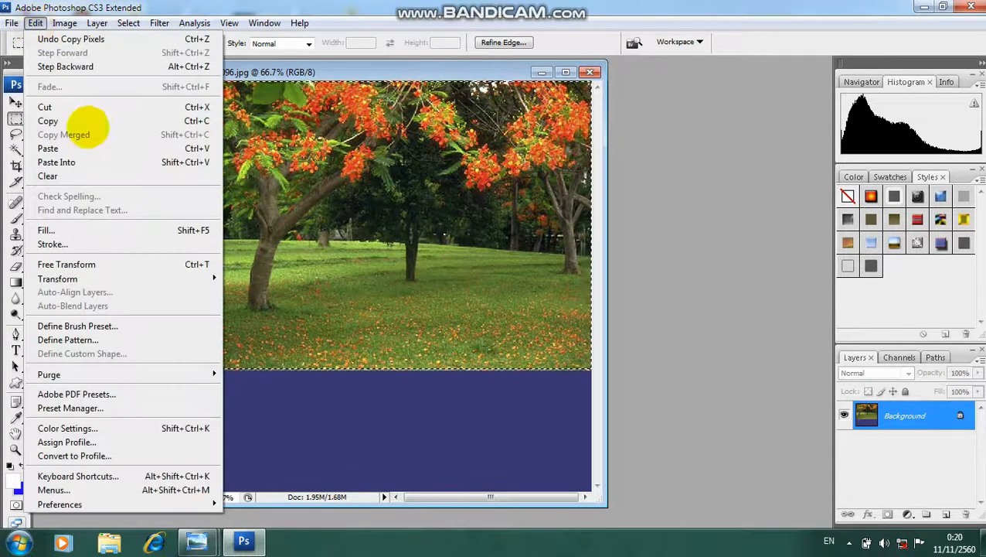
click(48, 148)
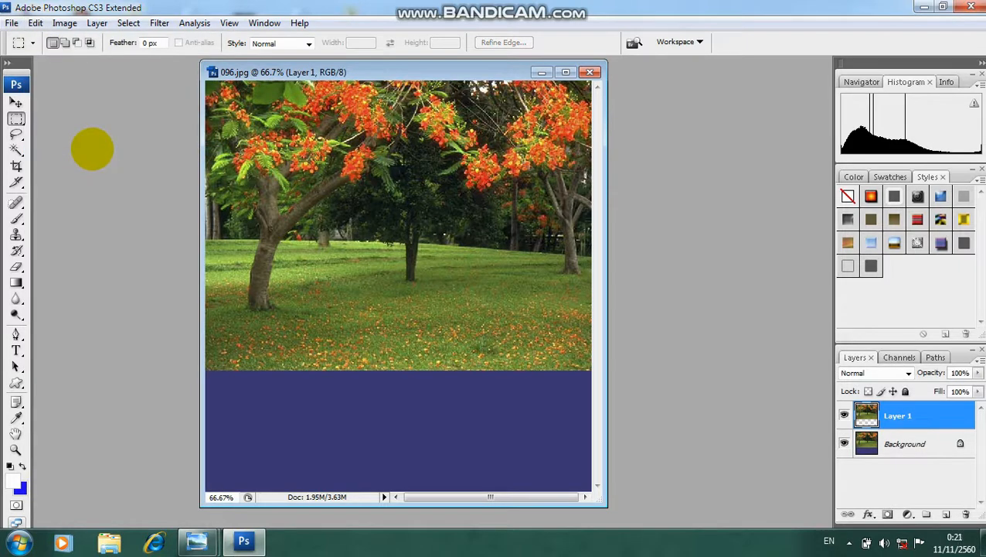
Flip the pasted layer downward with Free Transform to about -42.7% height so it mirrors the photo over the blue extension
key(ctrl+t)
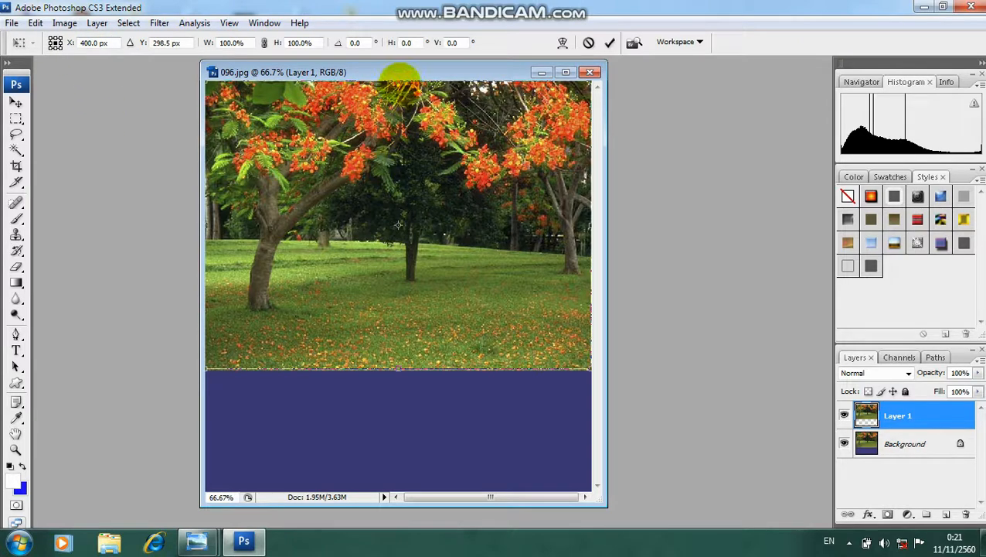
drag(398, 80, 421, 501)
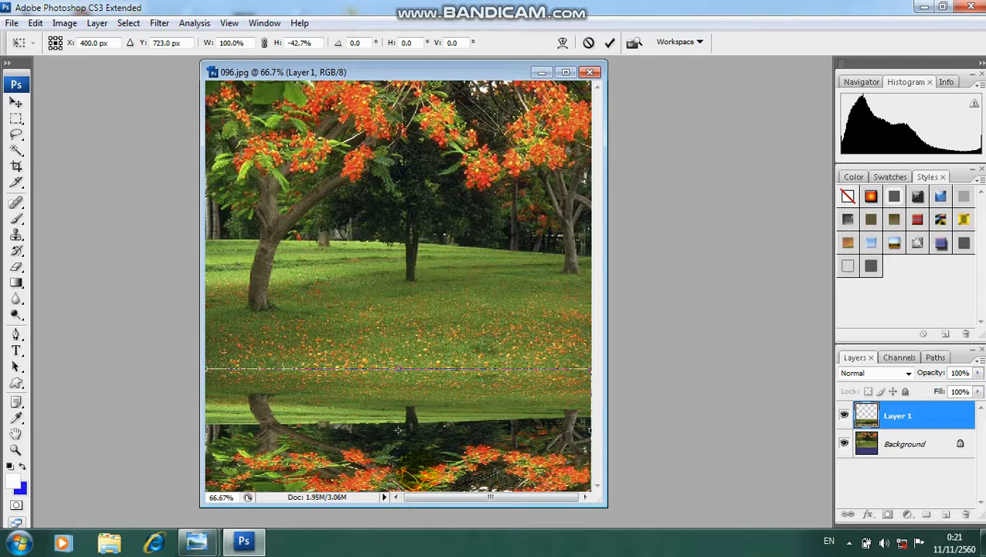
key(Return)
key(m)
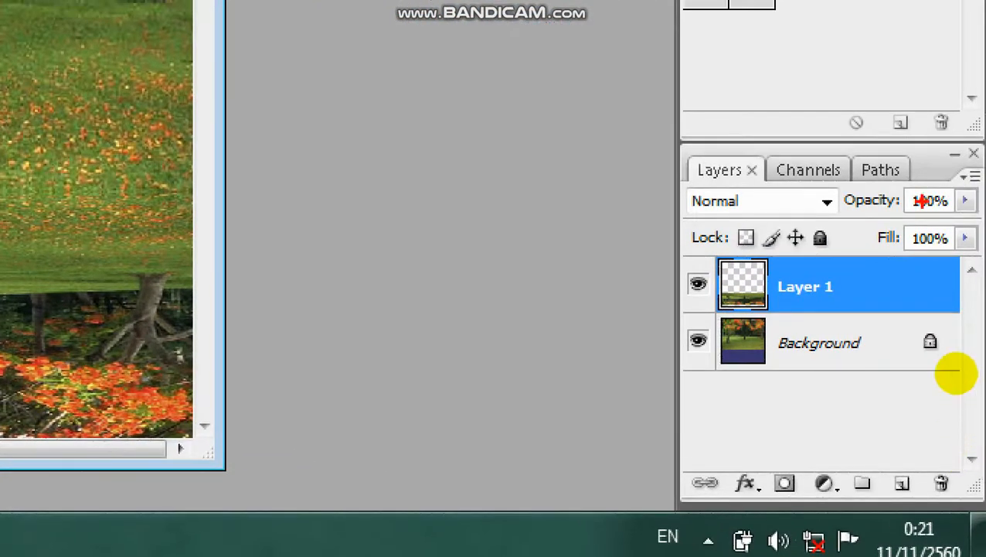
drag(897, 184, 985, 217)
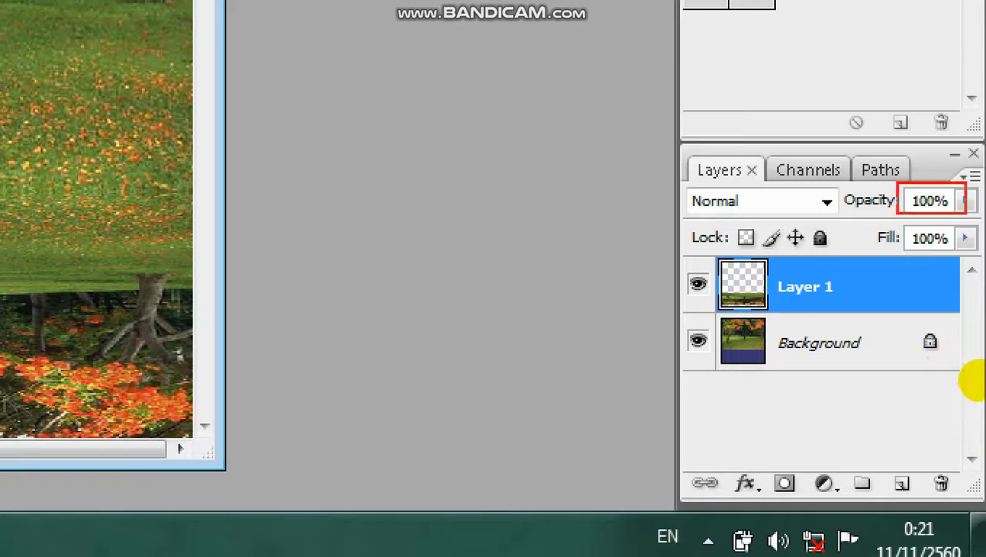
drag(899, 223, 985, 253)
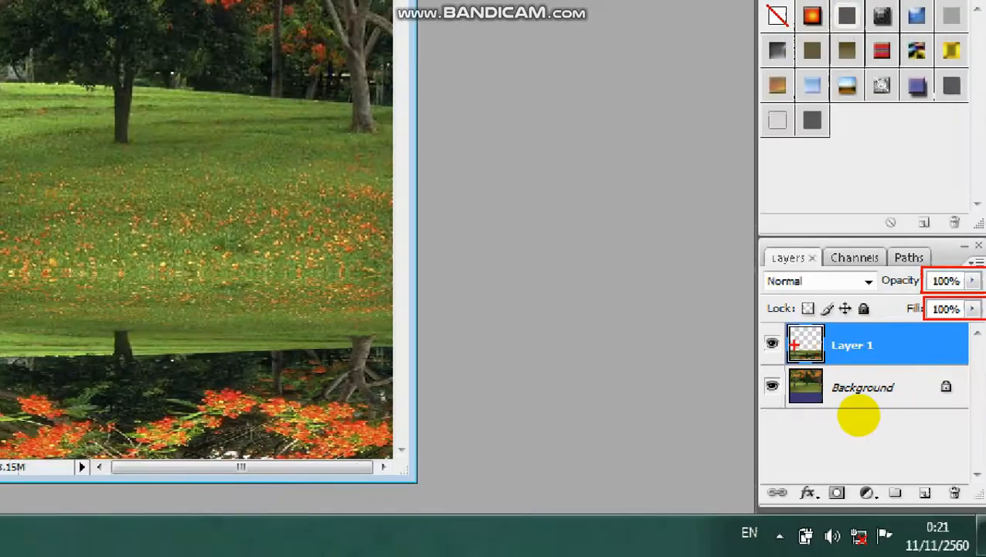
right_click(946, 340)
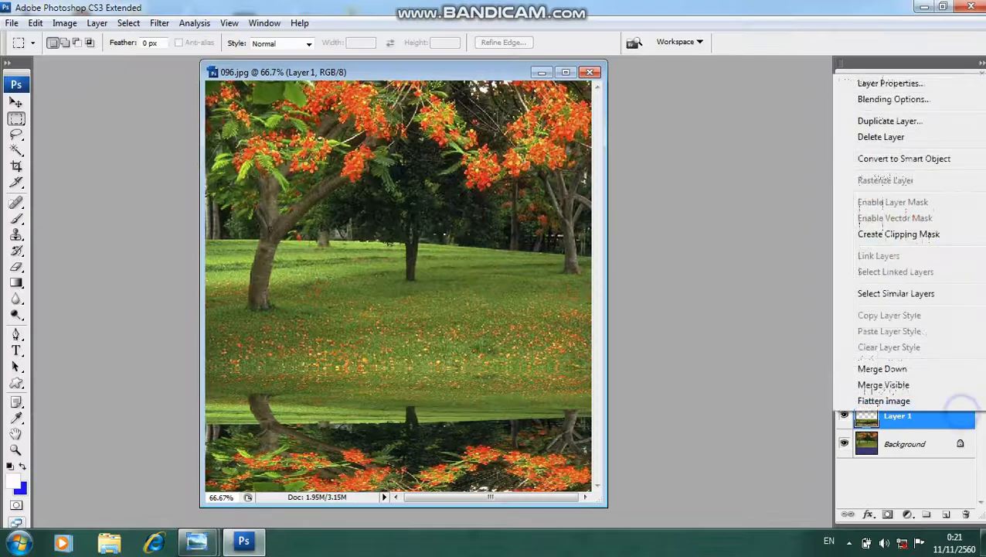
click(624, 348)
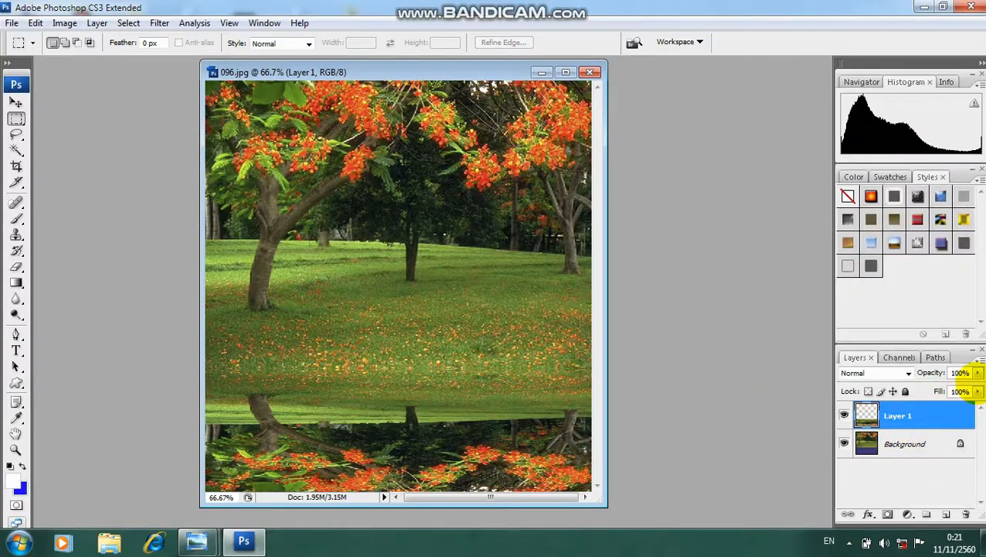
Set the mirrored layer's opacity to 50% and its fill to 68% so the blue extension shows through
click(978, 373)
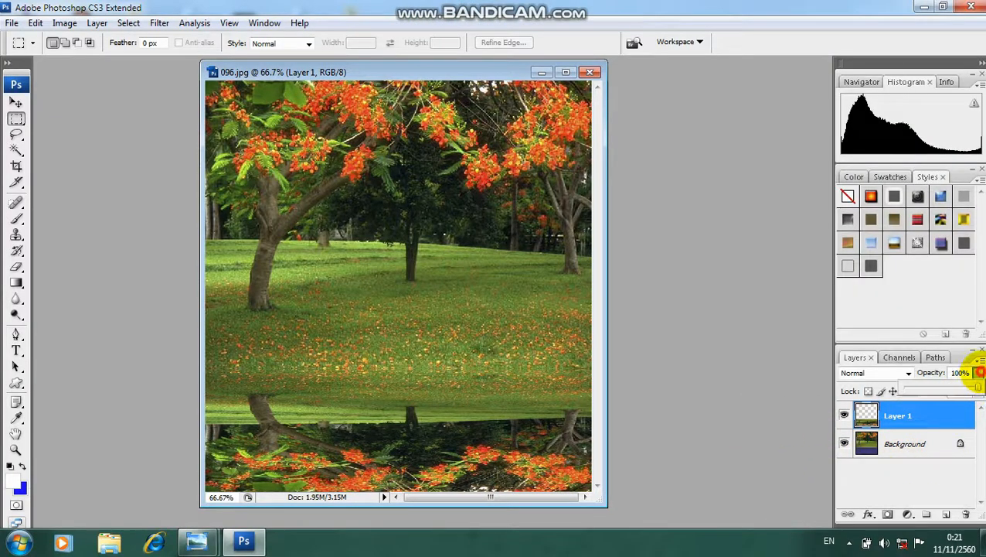
drag(962, 374, 948, 389)
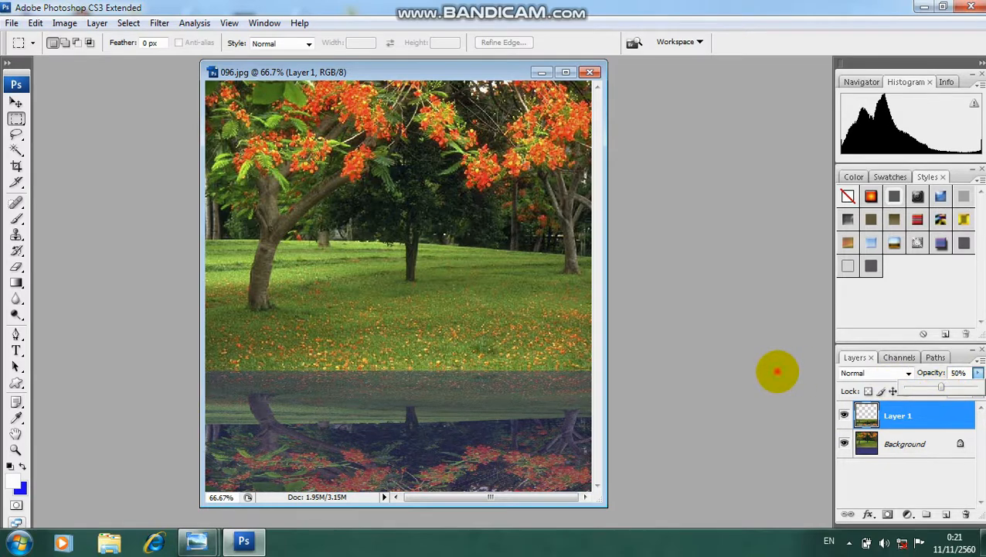
click(778, 372)
click(979, 391)
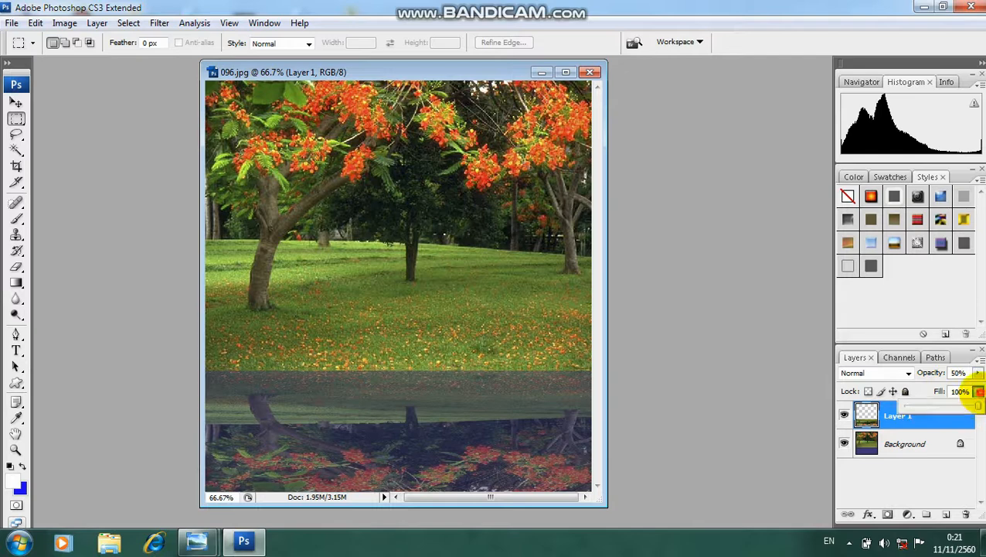
drag(976, 405, 954, 406)
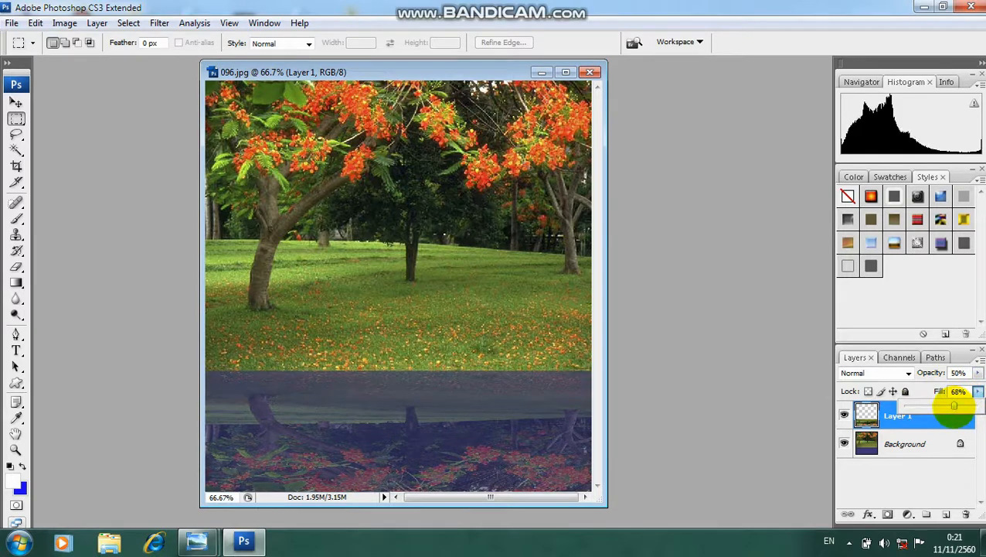
click(696, 348)
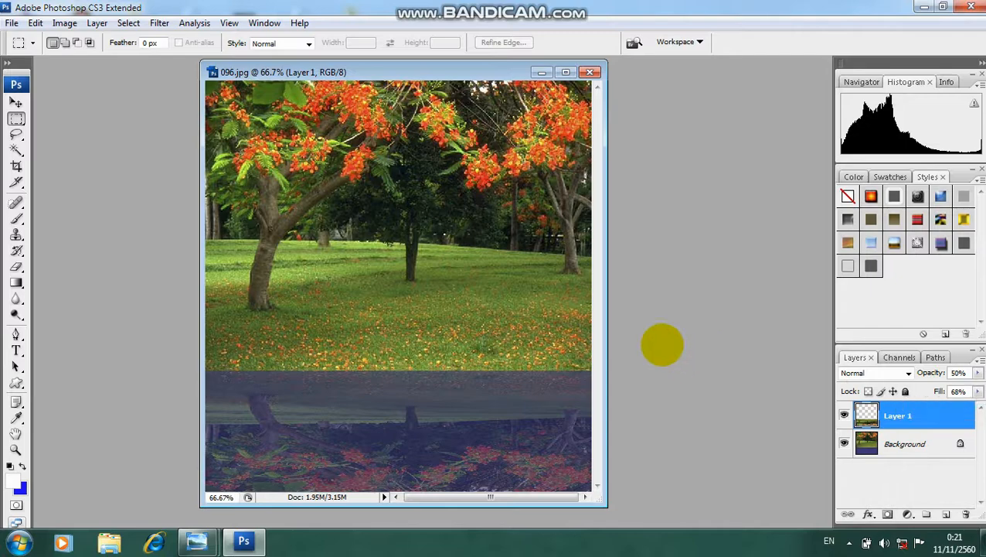
mouse_move(429, 72)
mouse_down()
mouse_move(465, 91)
mouse_move(429, 82)
mouse_up()
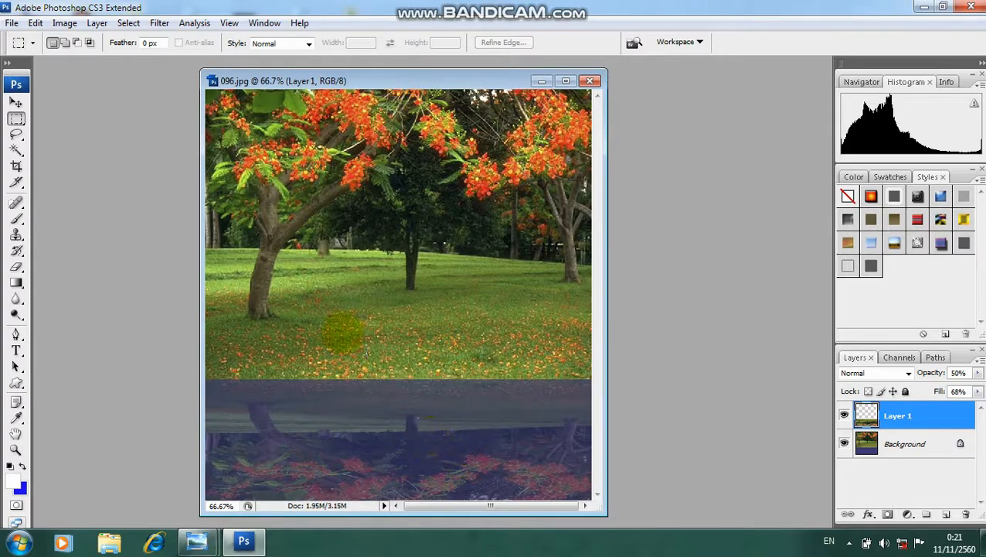
click(159, 23)
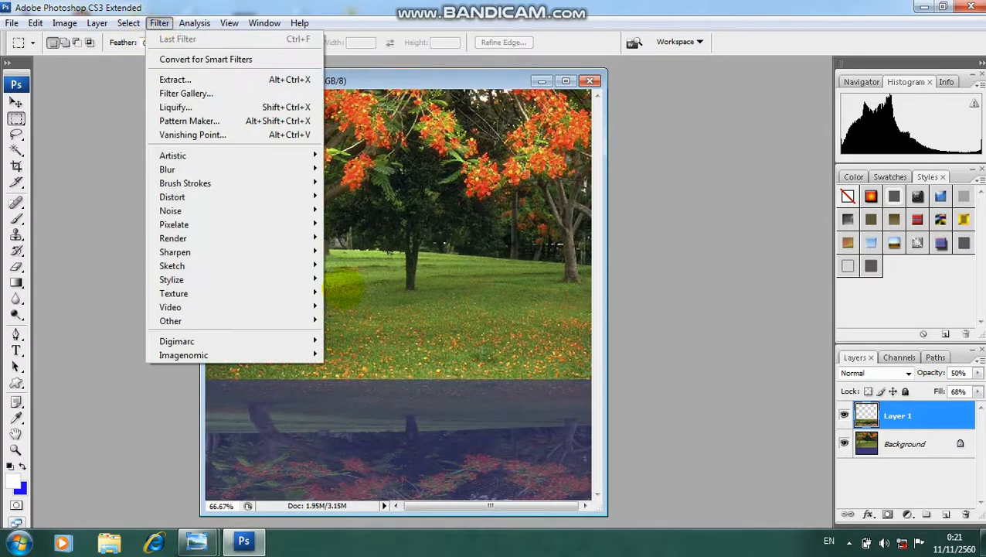
mouse_move(268, 226)
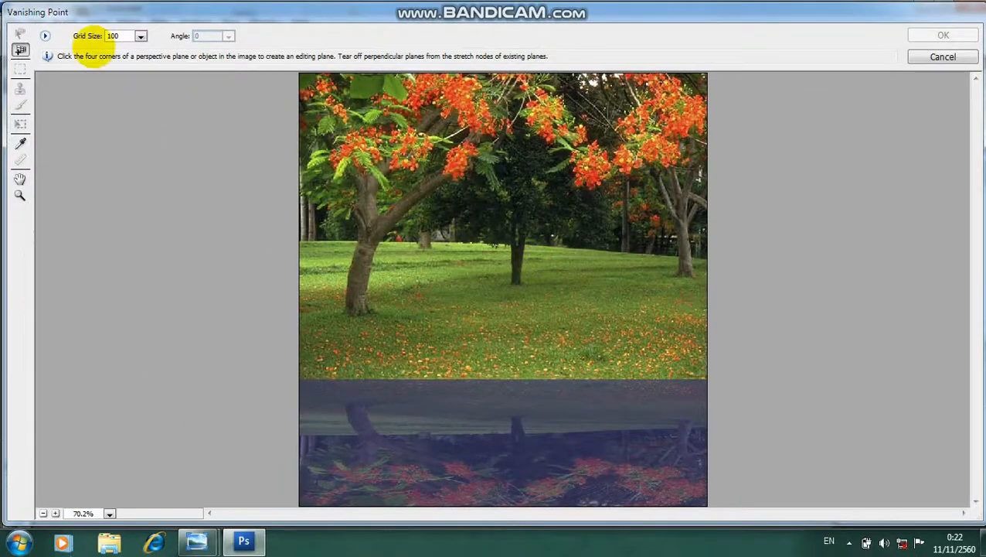
click(947, 55)
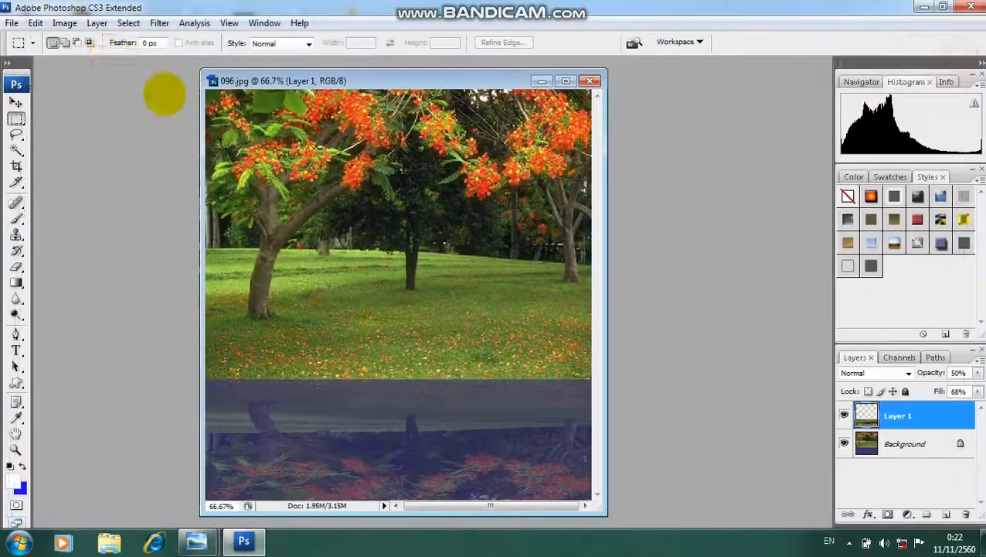
Apply the Ocean Ripple distortion filter to the mirrored layer with ripple size 15 and ripple magnitude 4
click(160, 23)
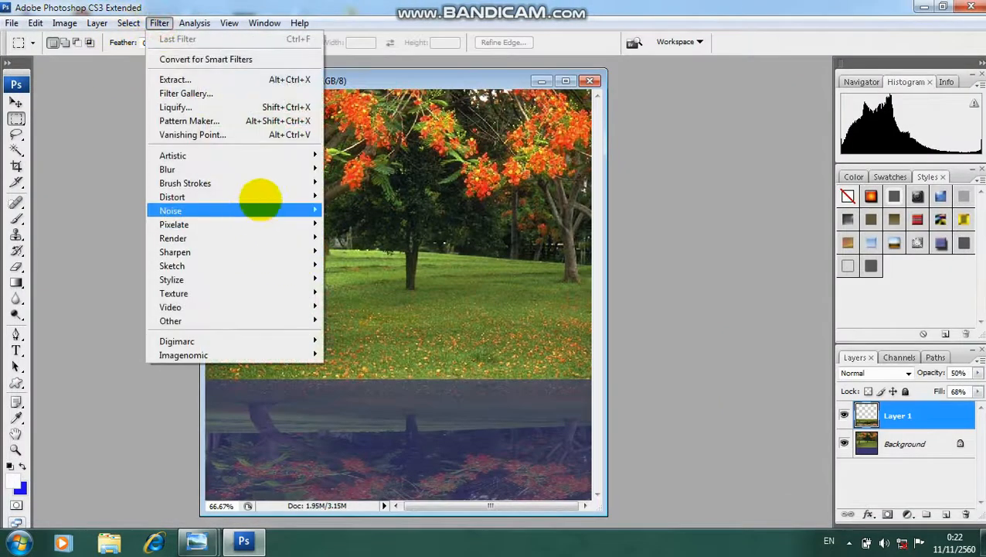
mouse_move(259, 196)
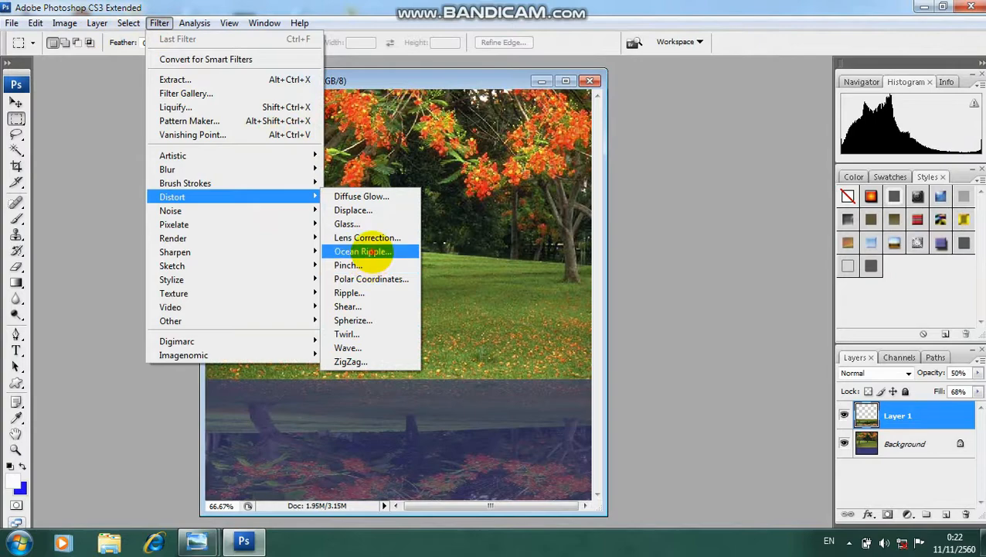
click(363, 251)
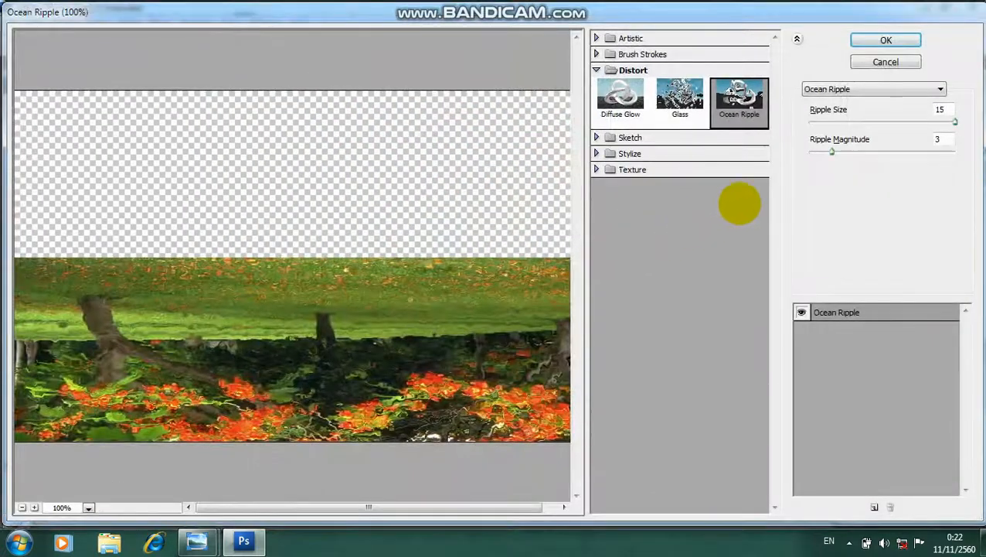
drag(956, 121, 983, 123)
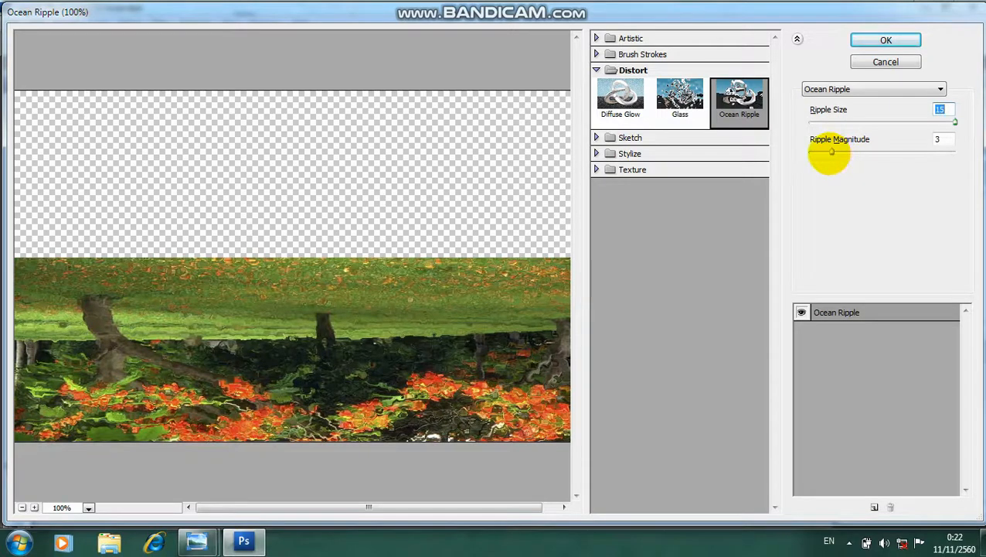
drag(831, 152, 822, 152)
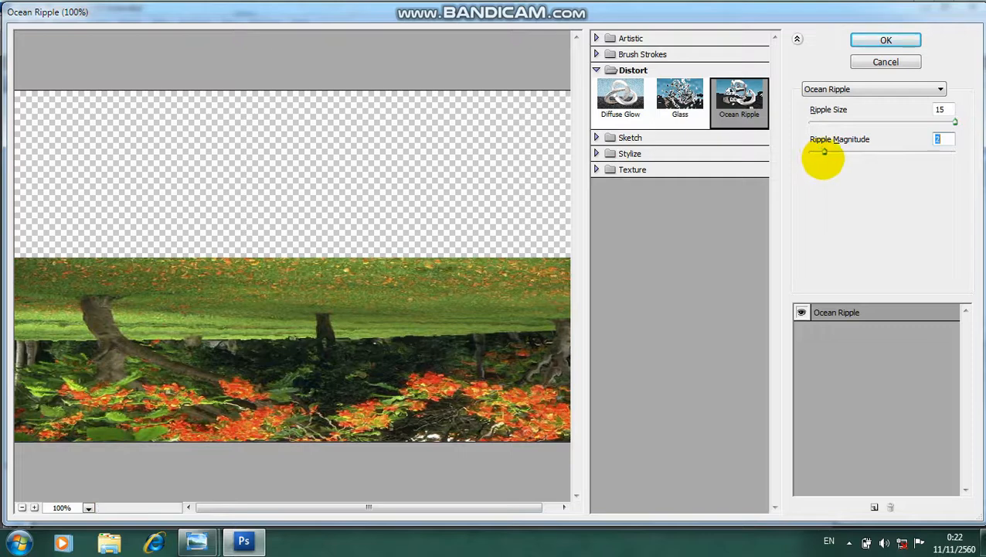
drag(824, 152, 835, 152)
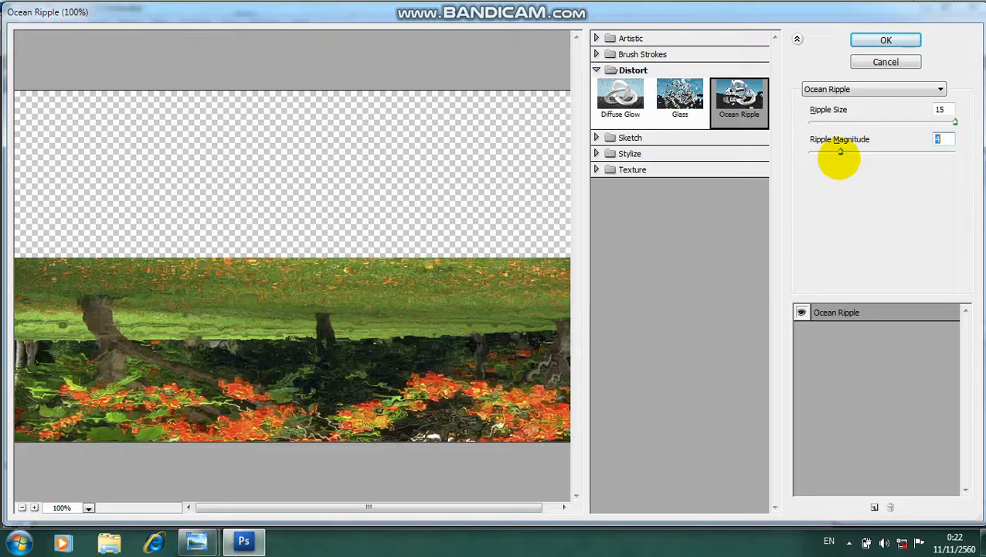
click(883, 40)
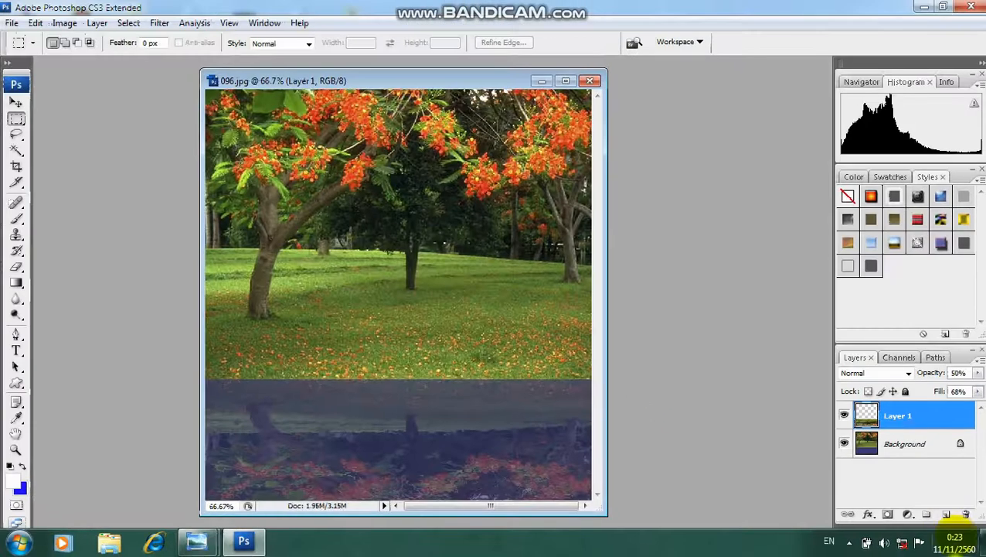
Add a new empty layer and select a thin full-width strip over the boundary between the grass and the reflection
click(946, 513)
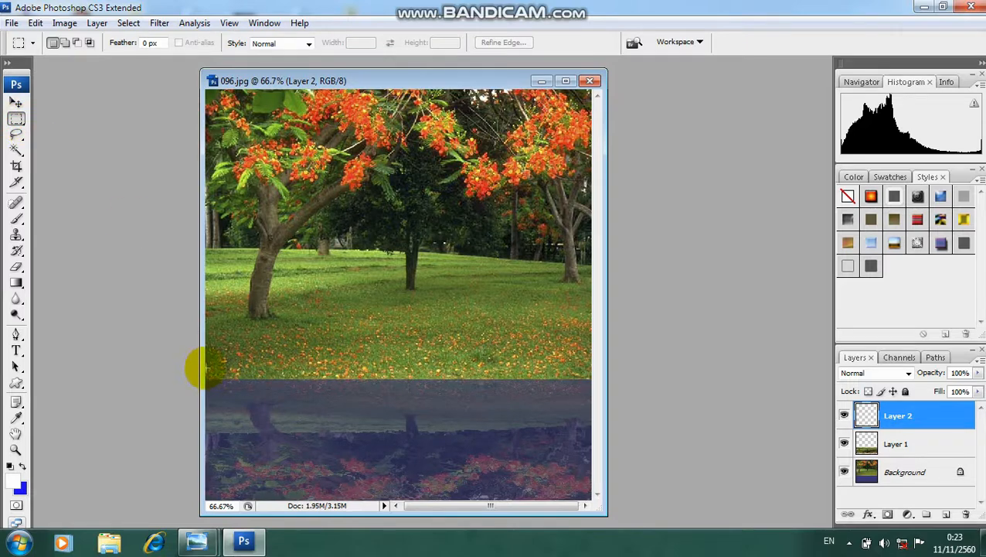
drag(206, 370, 597, 384)
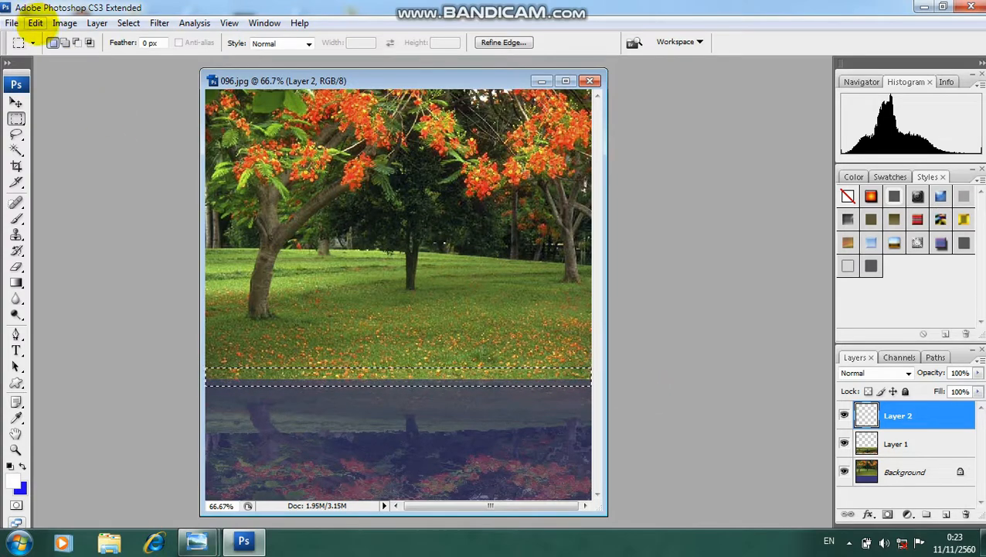
click(36, 23)
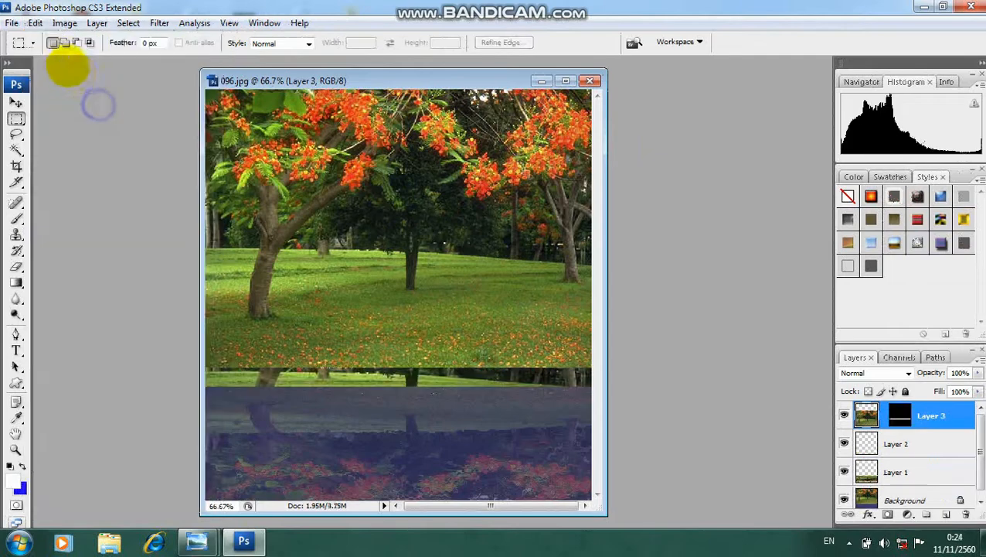
click(36, 22)
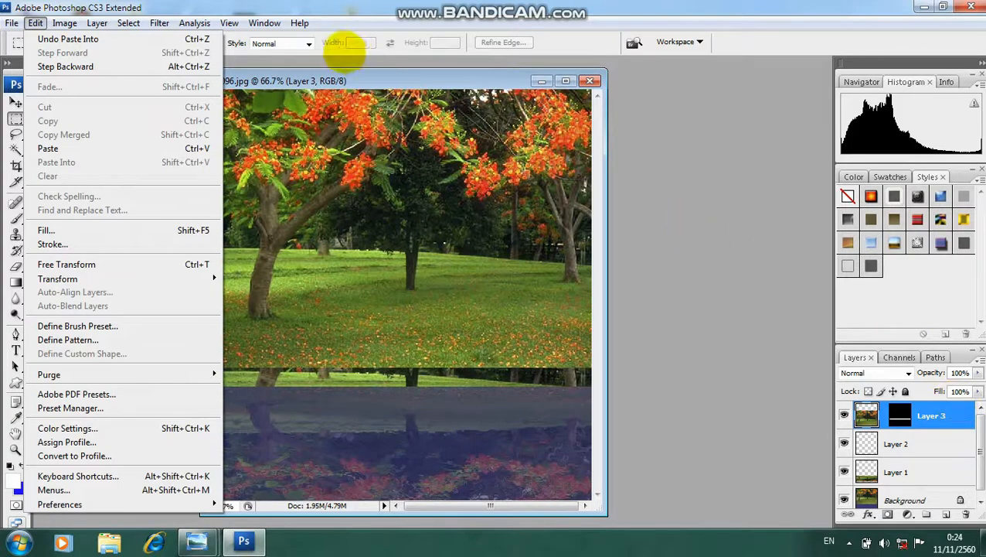
mouse_move(270, 23)
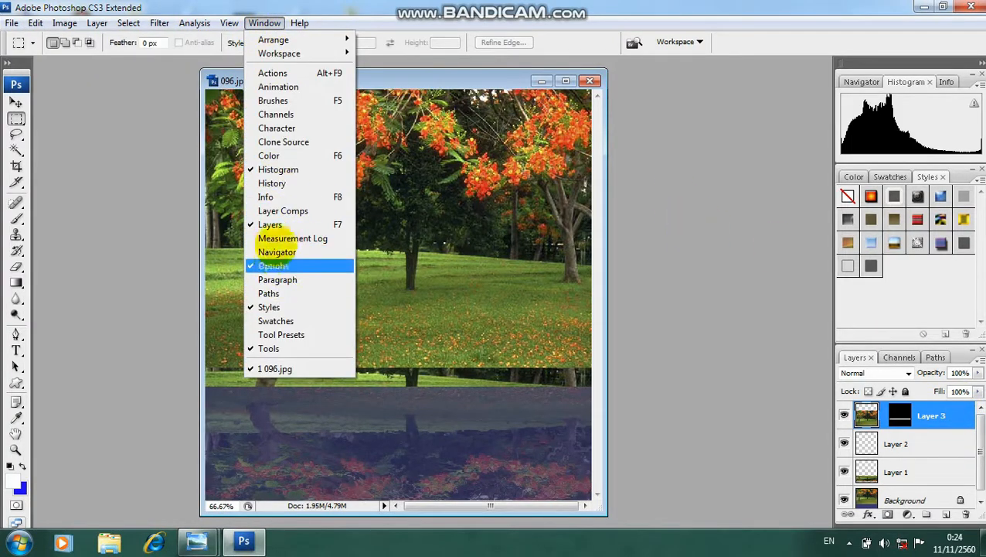
click(280, 183)
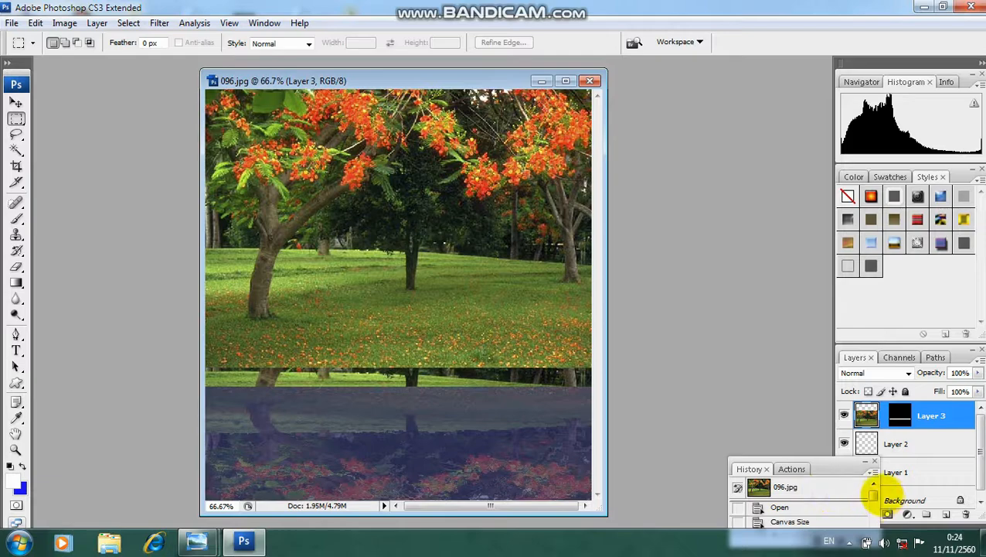
drag(874, 495, 875, 524)
click(821, 512)
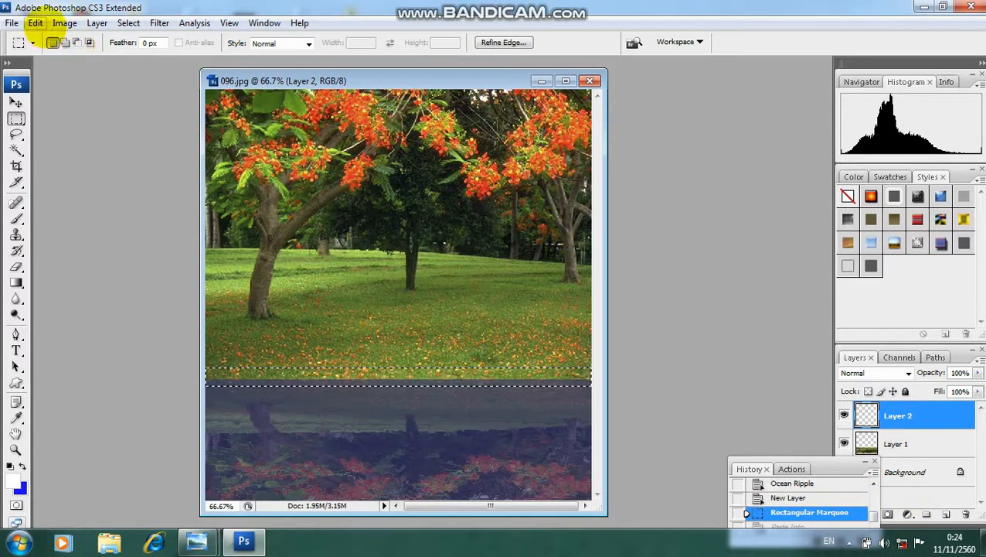
Fill the selected strip on the new layer with the Metal Landscape pattern in Normal mode at 100% opacity, and deselect it
click(36, 24)
click(75, 230)
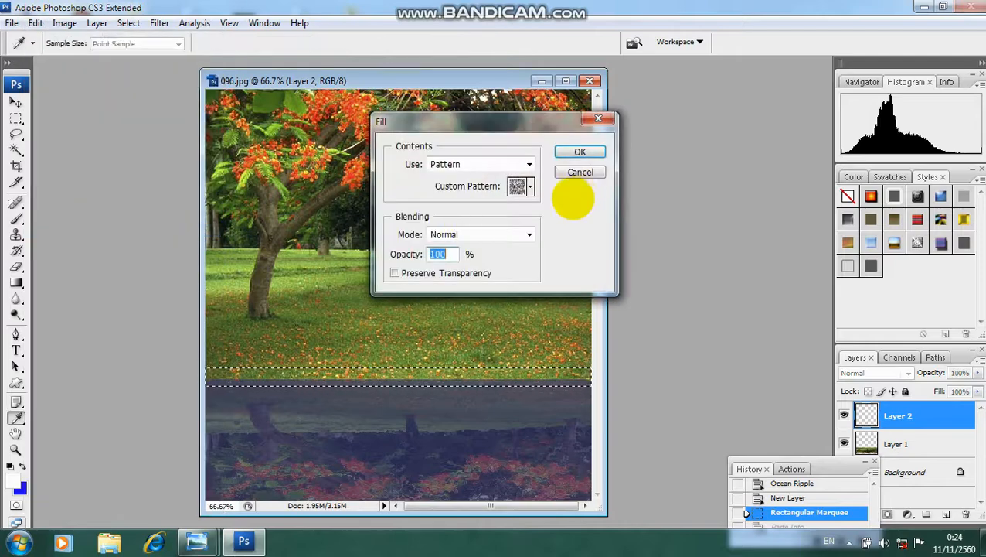
click(530, 187)
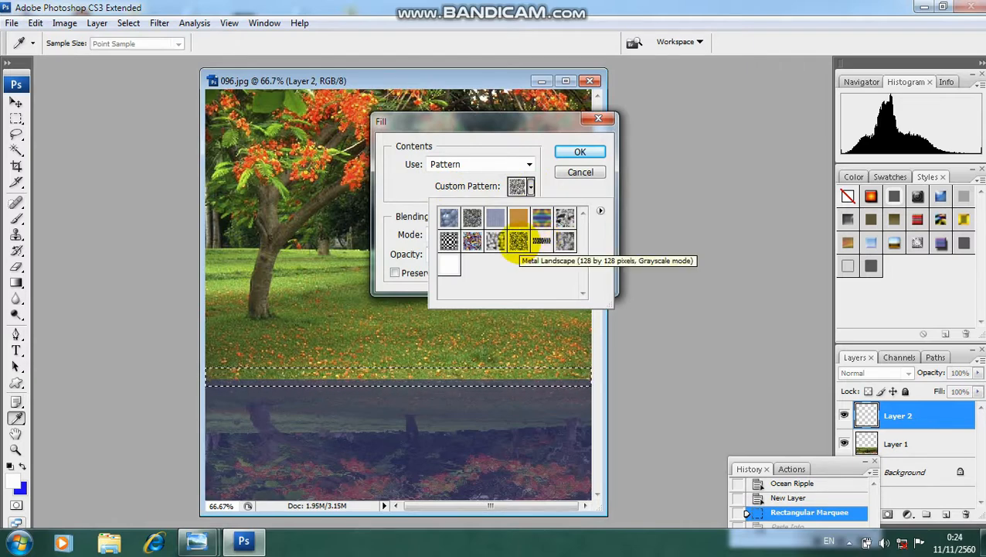
click(518, 242)
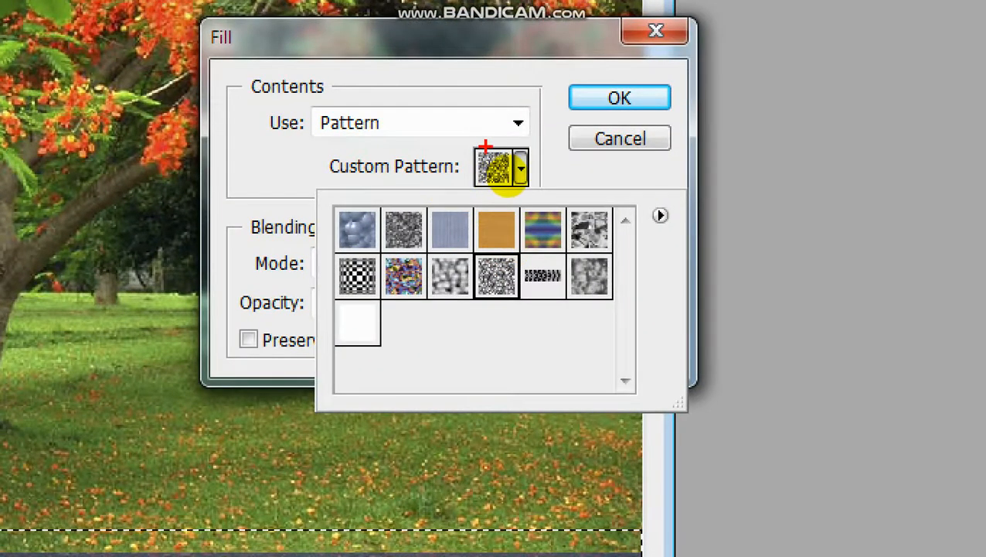
mouse_move(467, 138)
mouse_down()
mouse_move(507, 182)
mouse_move(544, 194)
mouse_up()
mouse_move(474, 251)
mouse_down()
mouse_move(515, 285)
mouse_move(522, 310)
mouse_up()
drag(441, 437, 498, 328)
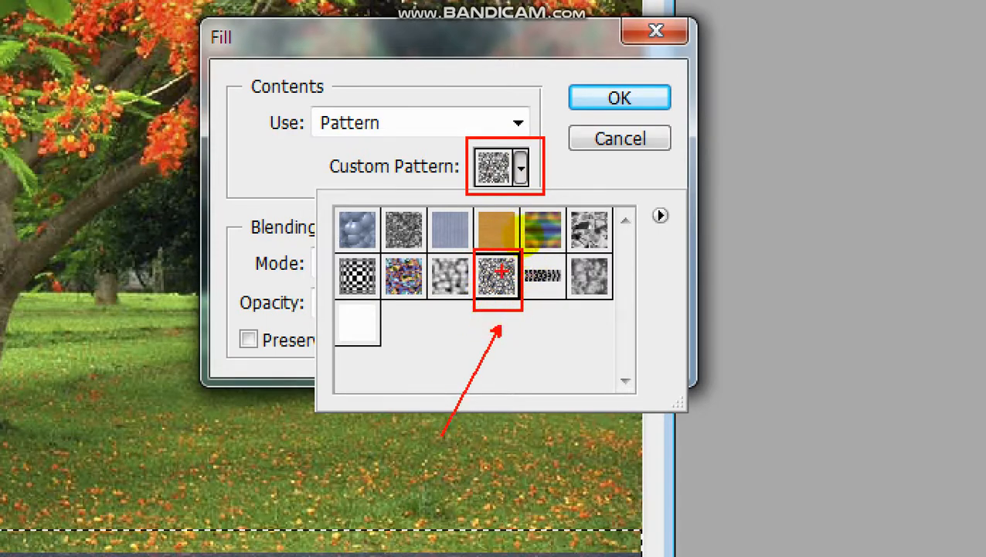
mouse_move(564, 79)
mouse_down()
mouse_move(610, 110)
mouse_move(676, 116)
mouse_move(836, 80)
mouse_up()
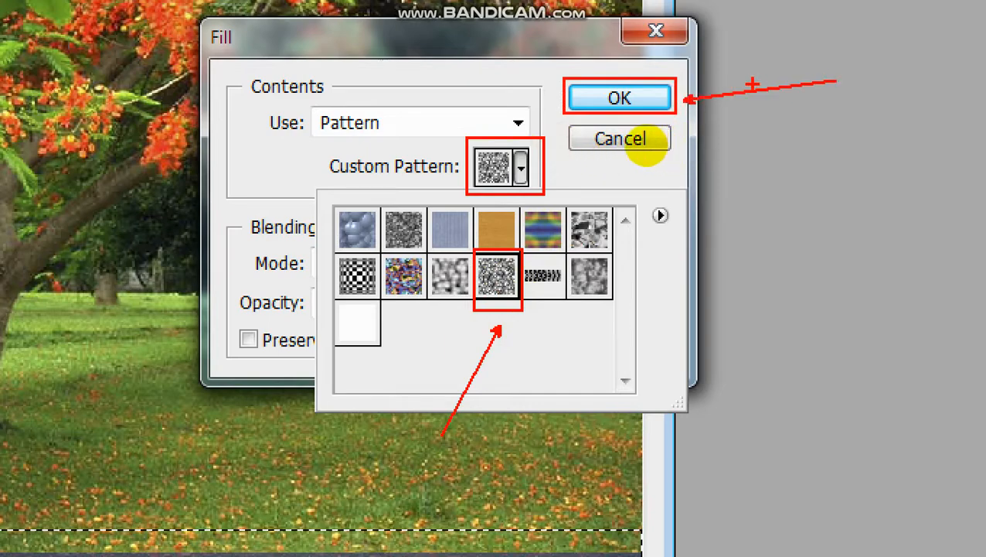
key(Escape)
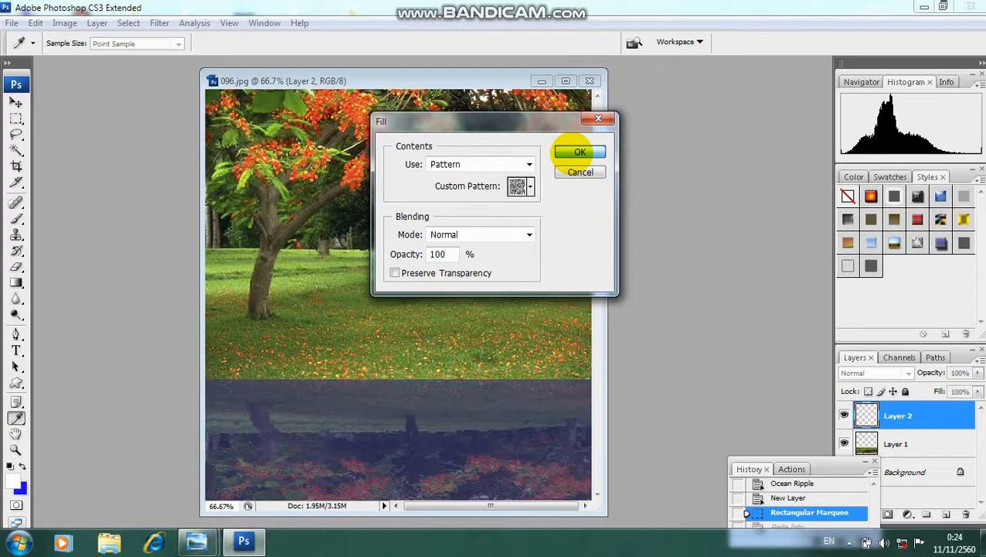
click(579, 151)
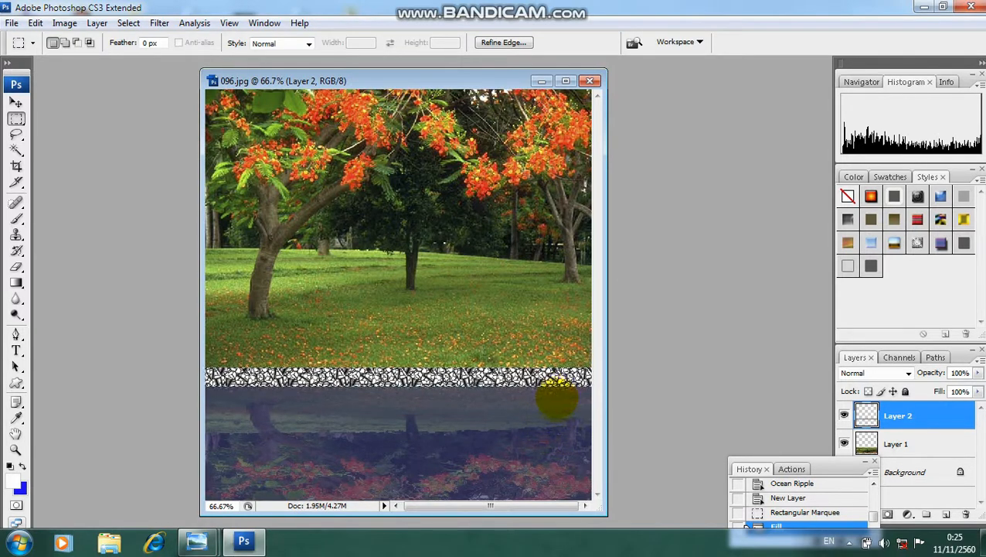
key(ctrl+d)
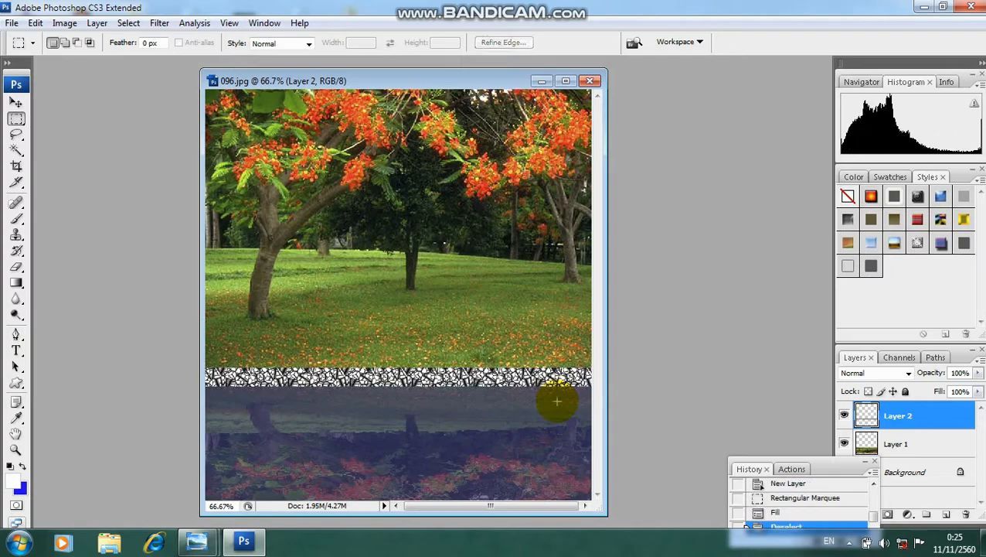
Open the layer style settings for the stone strip's layer and enable Inner Shadow, Drop Shadow and Outer Glow
click(97, 23)
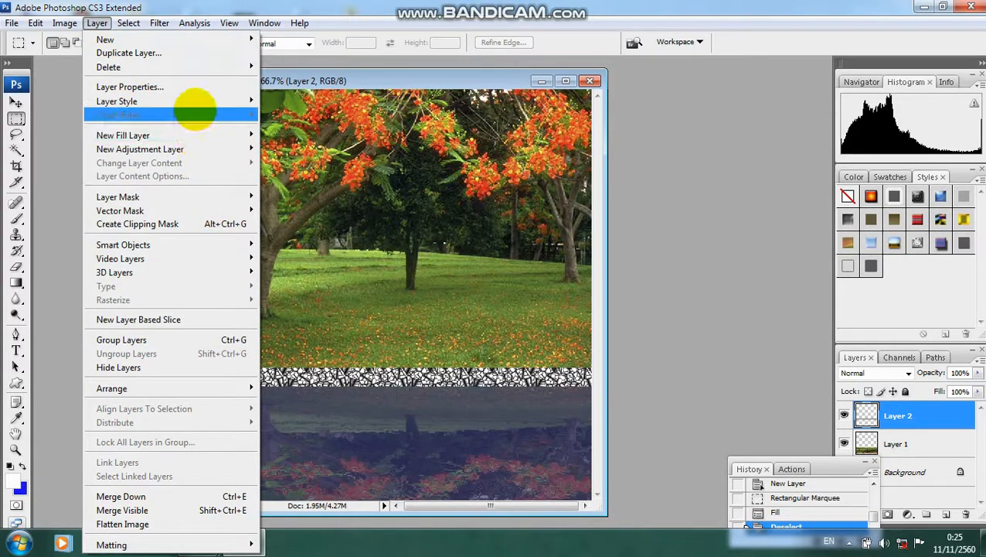
mouse_move(195, 101)
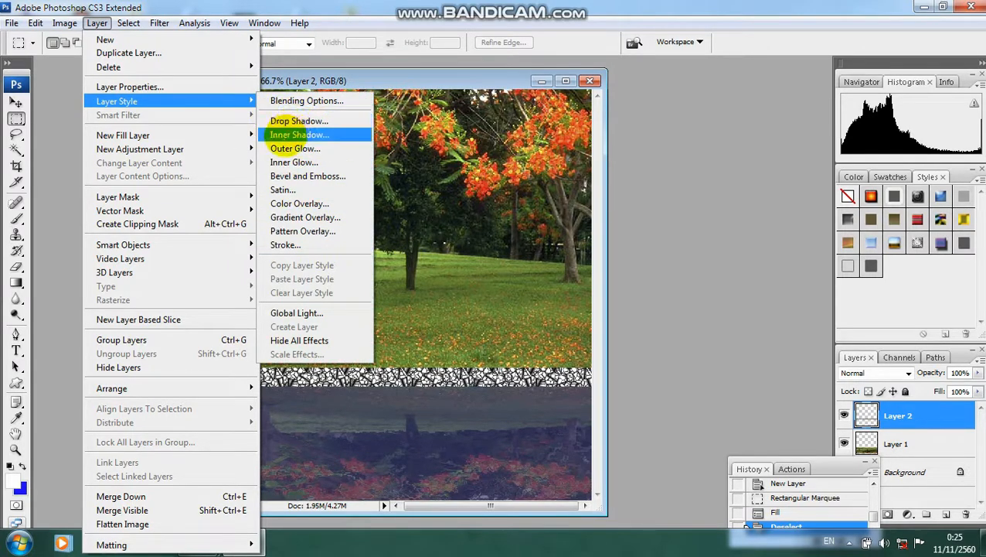
click(286, 134)
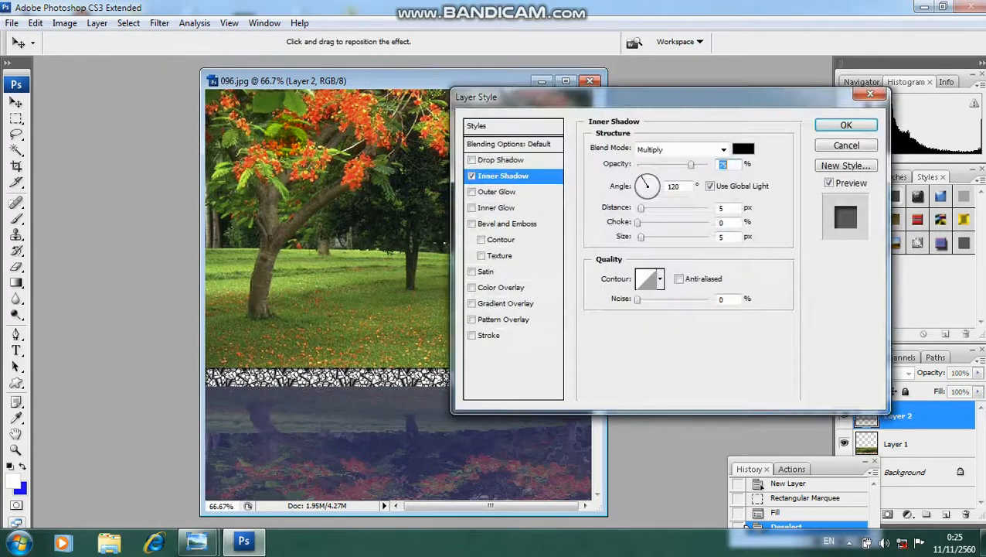
drag(615, 99, 723, 66)
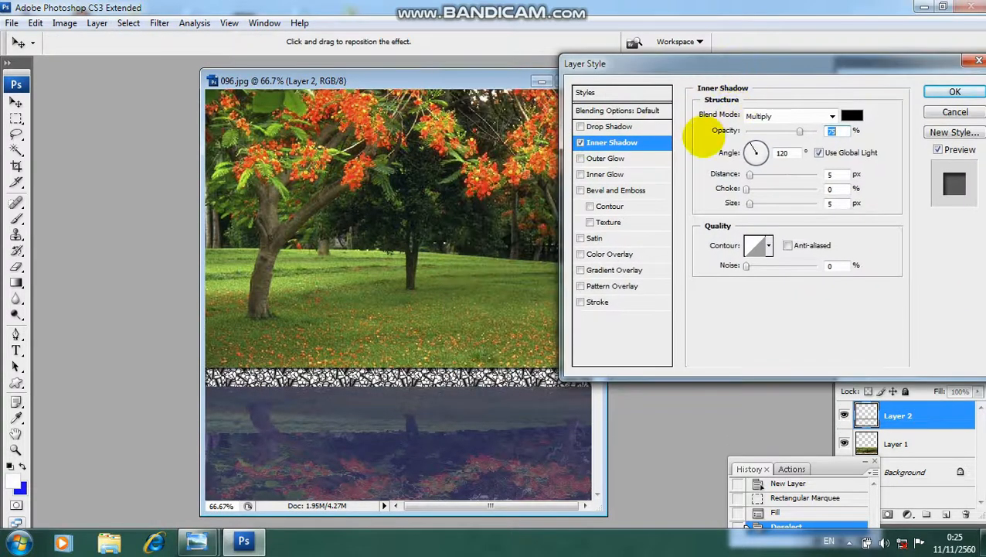
click(581, 126)
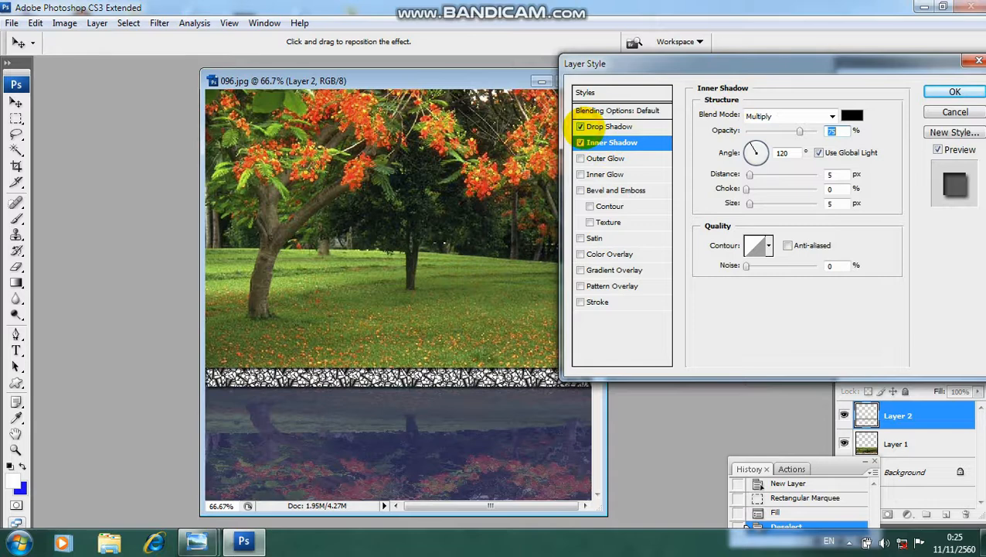
click(581, 157)
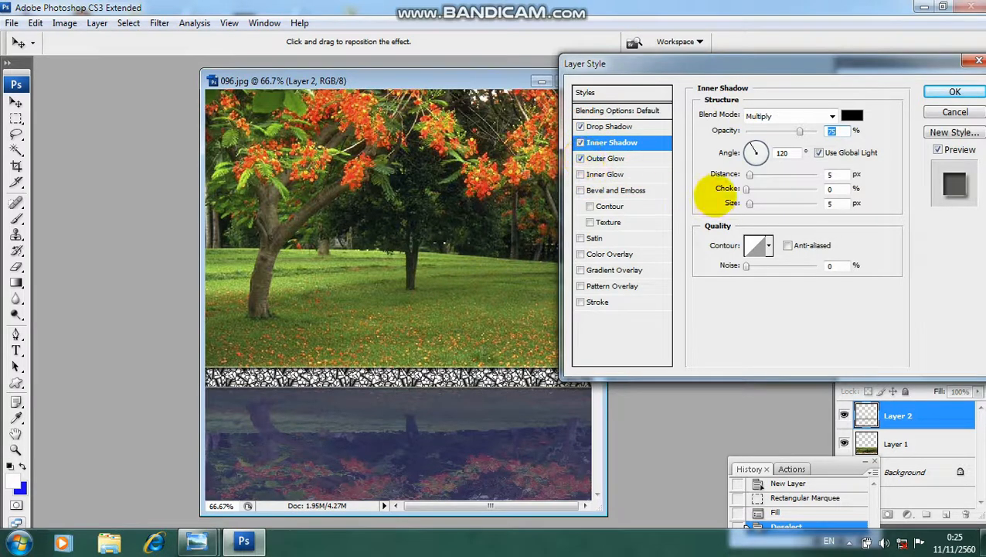
Set the inner shadow to distance 0 px, choke 72%, size 0 px and opacity 55%, and enable Inner Glow and Bevel and Emboss
mouse_move(750, 174)
mouse_down()
mouse_move(786, 174)
mouse_move(755, 174)
mouse_move(765, 176)
mouse_up()
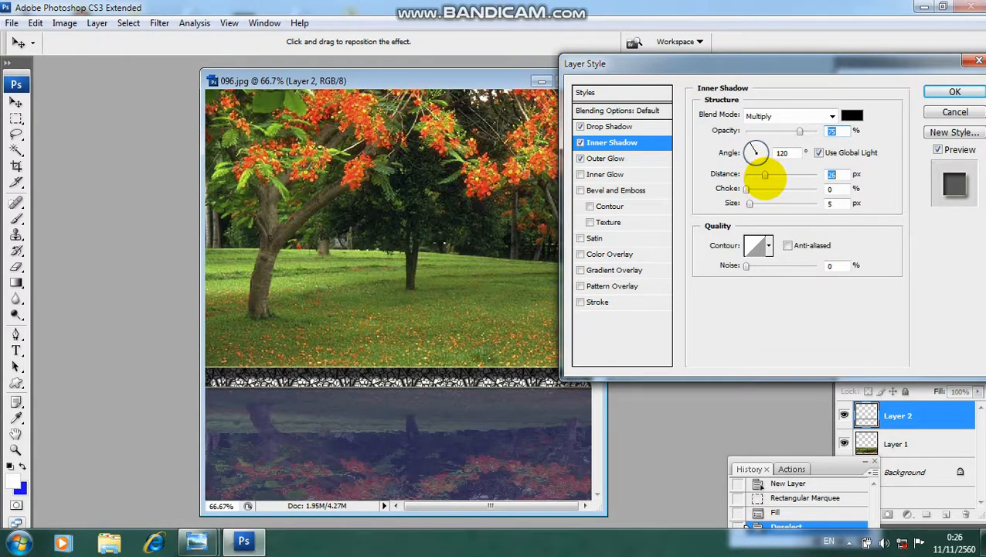
drag(765, 176, 746, 203)
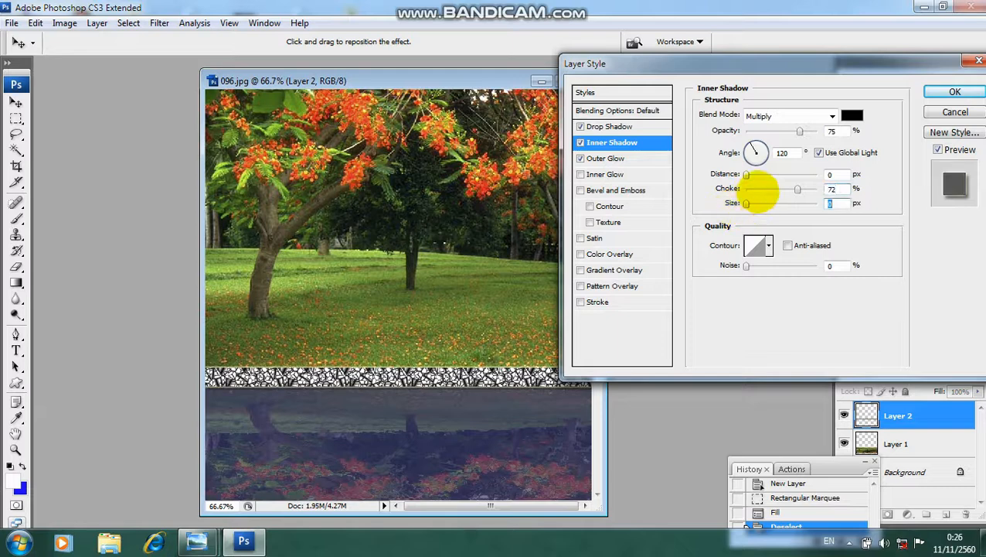
drag(801, 131, 773, 133)
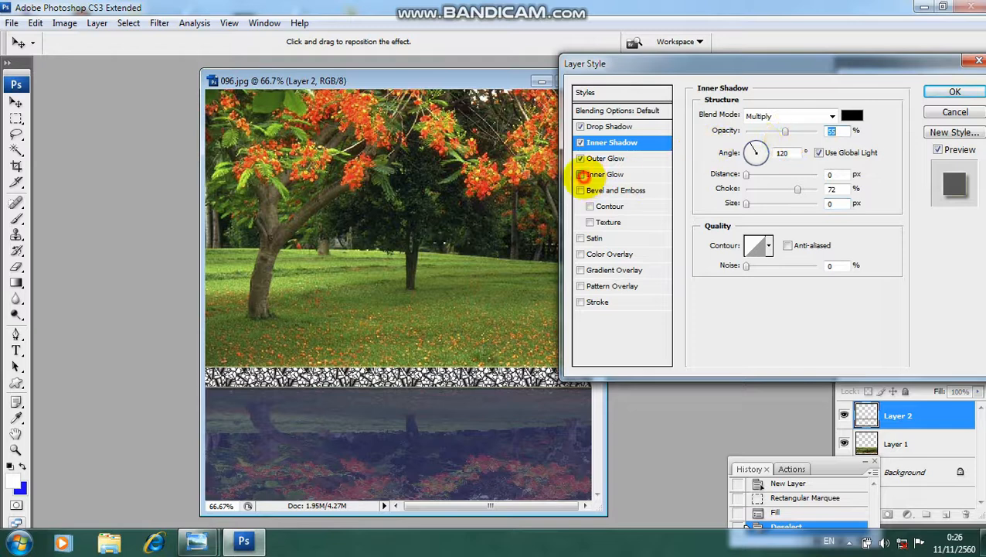
click(581, 173)
click(581, 190)
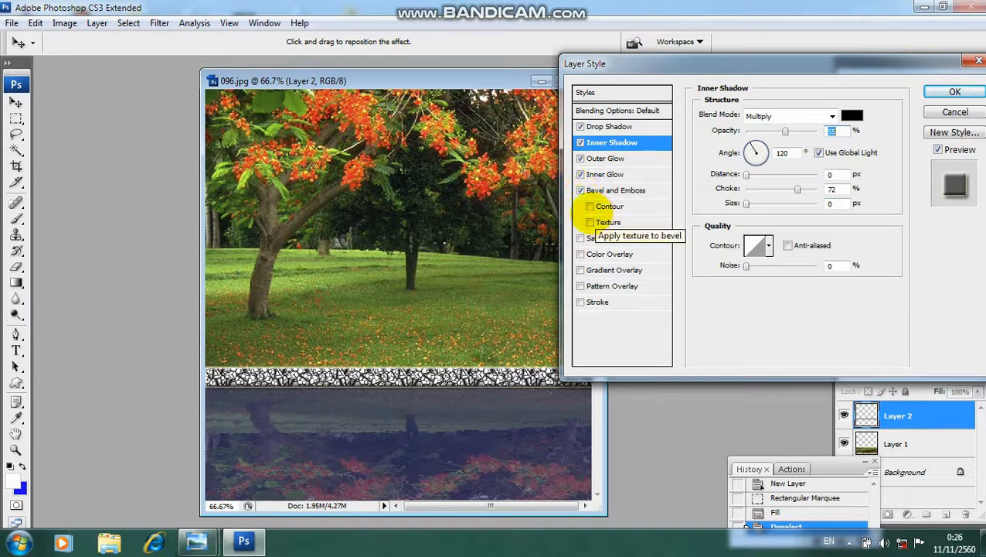
Try the Contour, Texture, Satin, Color Overlay and Gradient Overlay effects on the strip and switch each off again
click(590, 206)
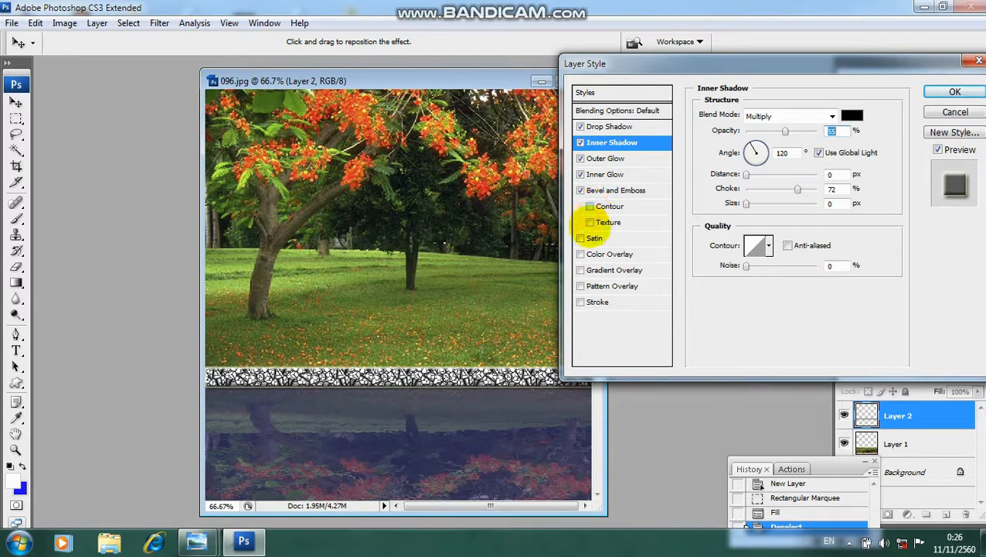
click(591, 223)
click(591, 223)
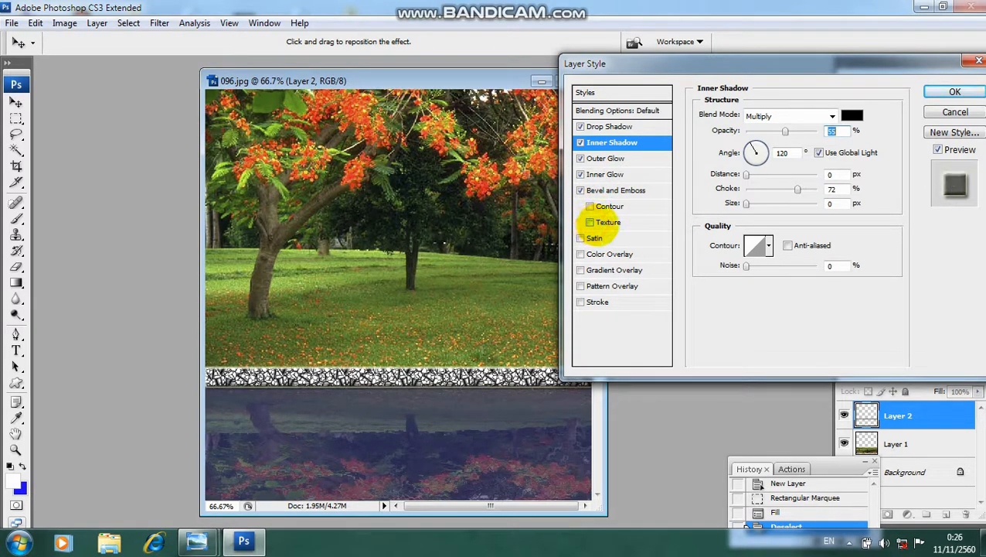
click(580, 238)
click(581, 238)
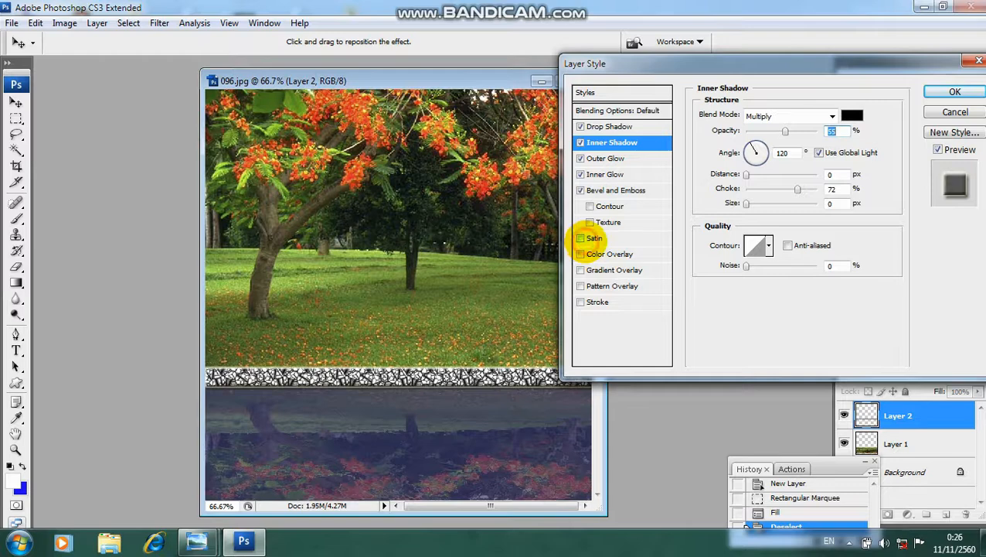
click(580, 253)
click(581, 254)
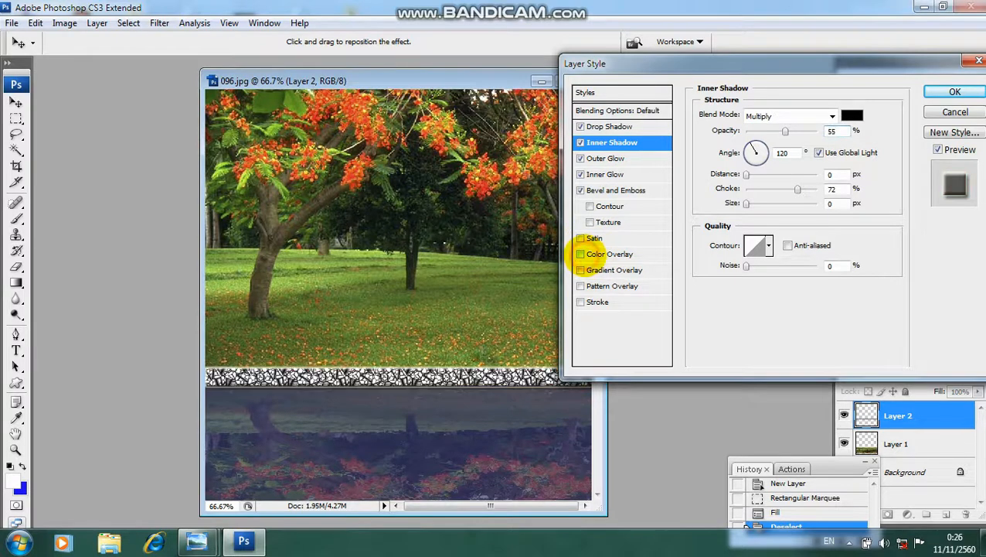
click(581, 270)
click(581, 269)
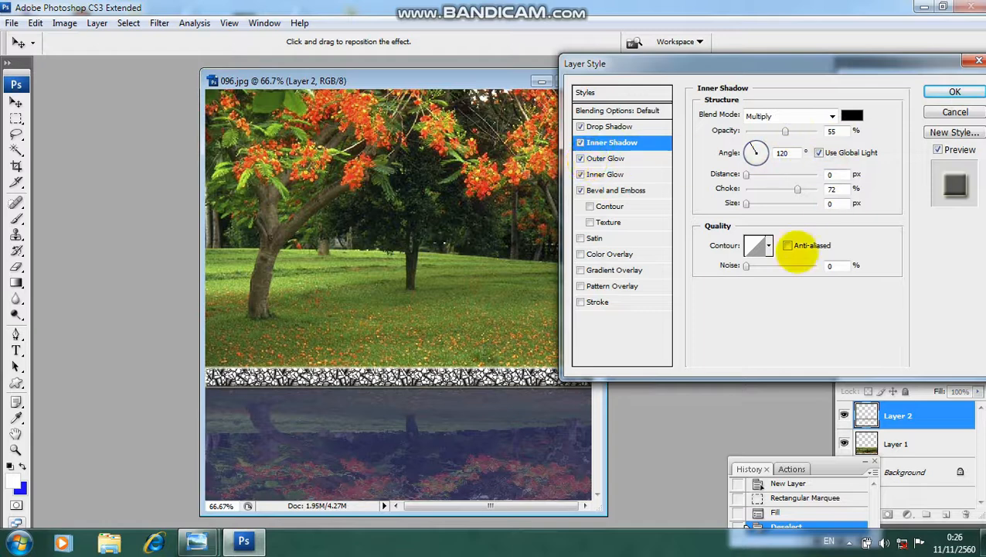
Set the inner shadow's noise to 76% with the fourth contour preset, and apply the layer style to the strip
drag(749, 265, 800, 266)
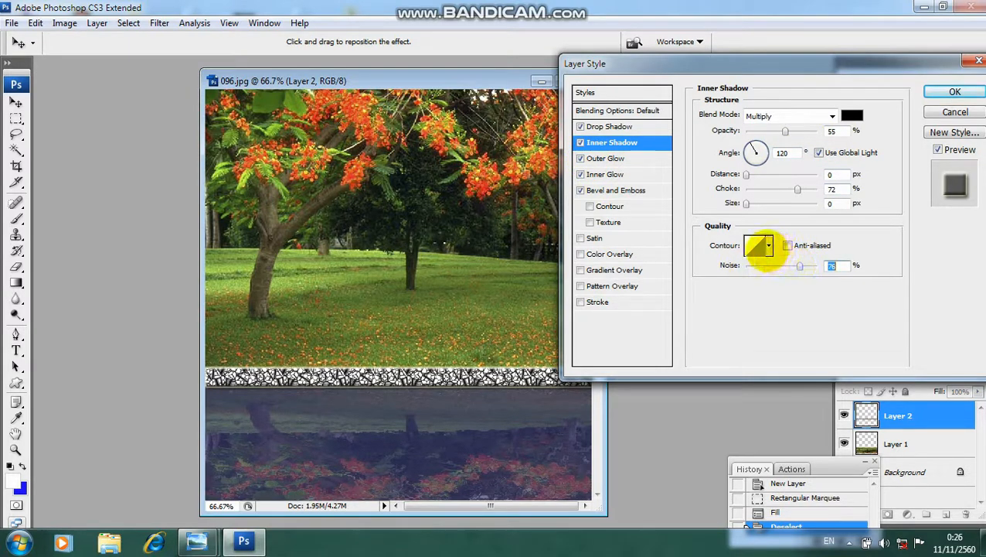
click(768, 246)
click(758, 277)
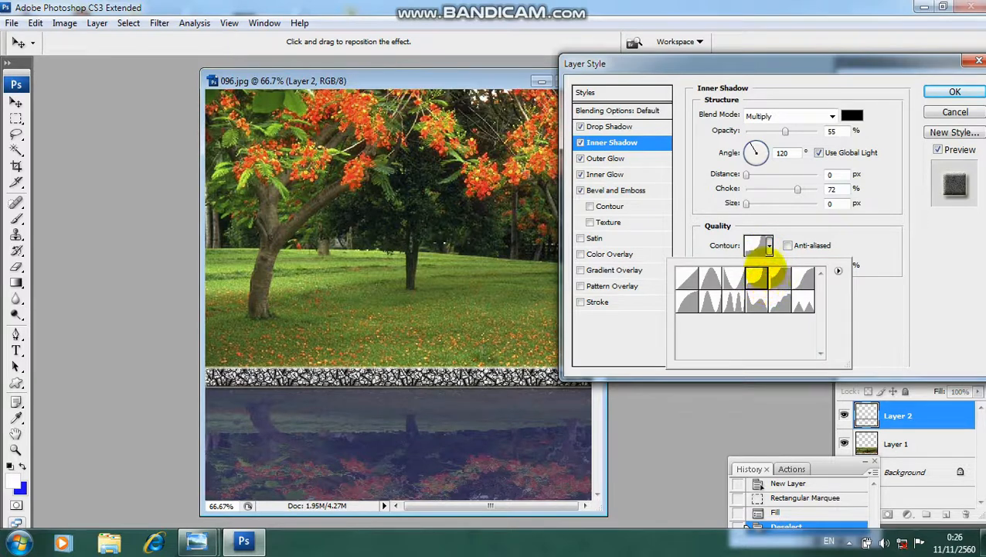
click(905, 273)
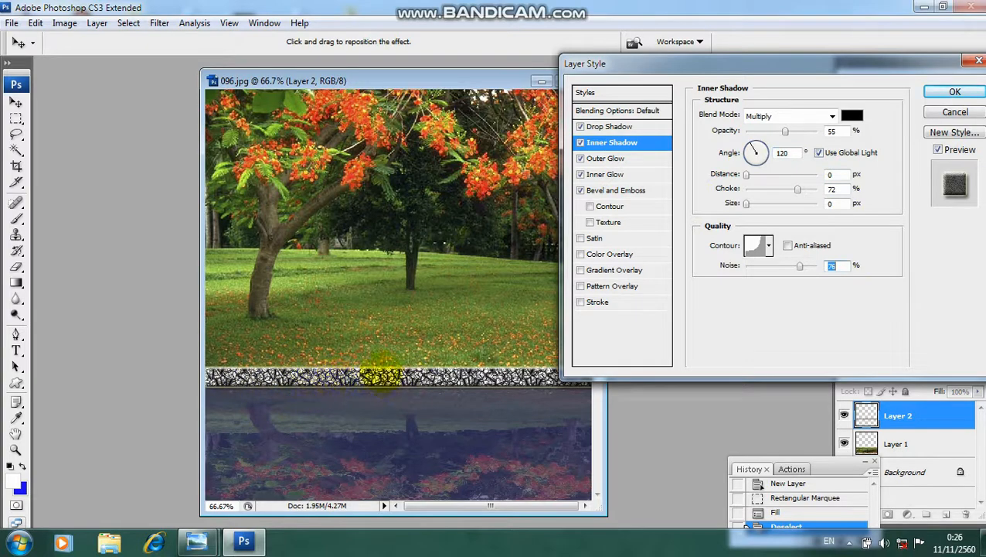
click(954, 92)
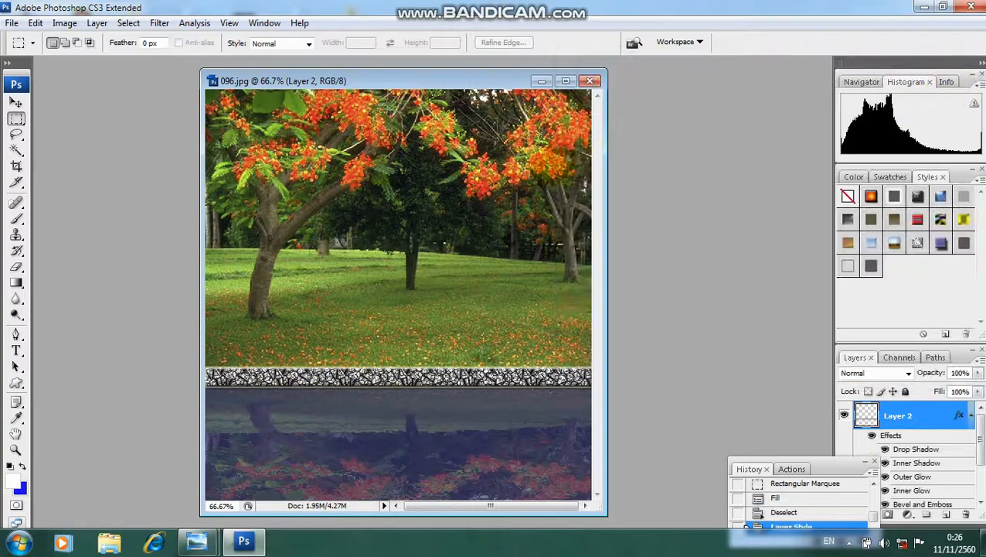
Merge all visible layers into one, and undo the merge
drag(396, 84, 419, 79)
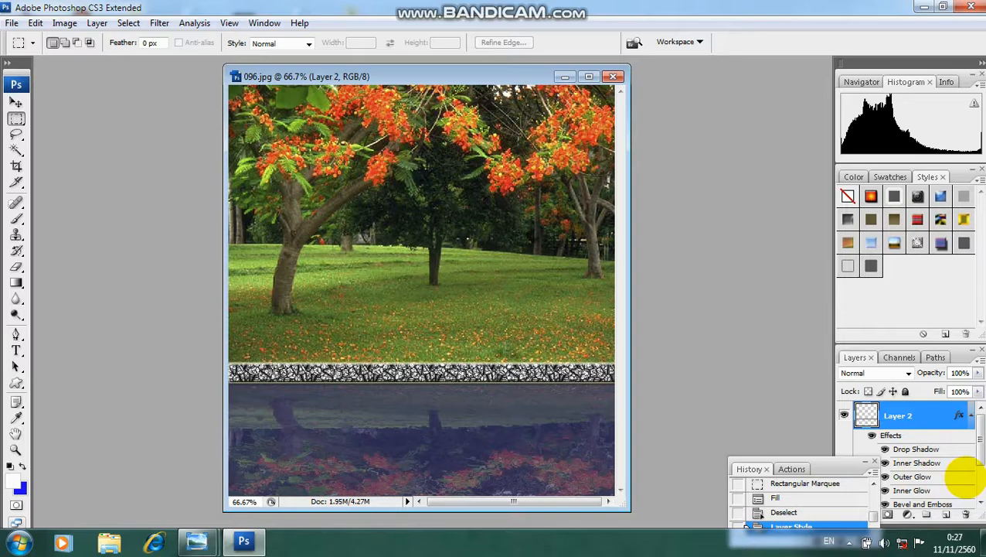
key(ctrl+shift+e)
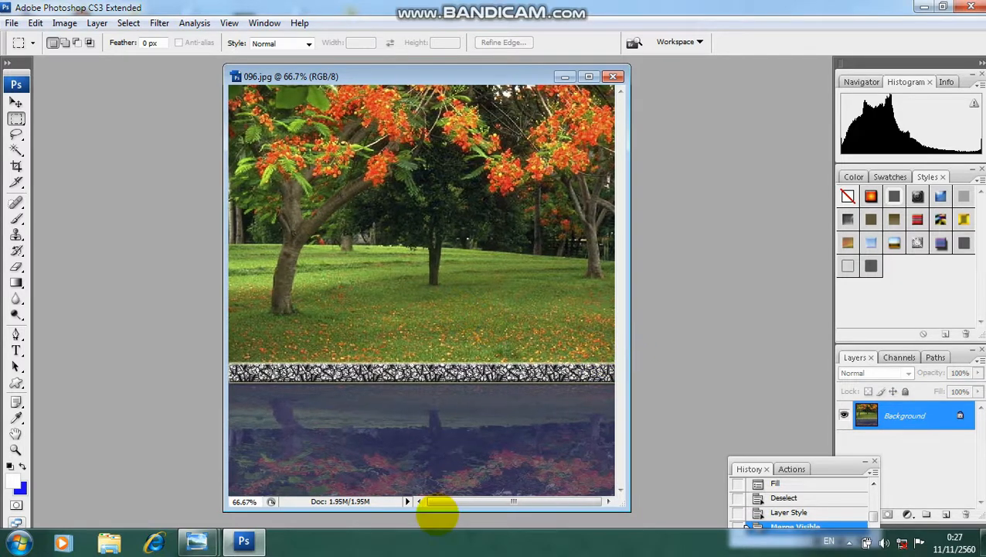
key(ctrl+z)
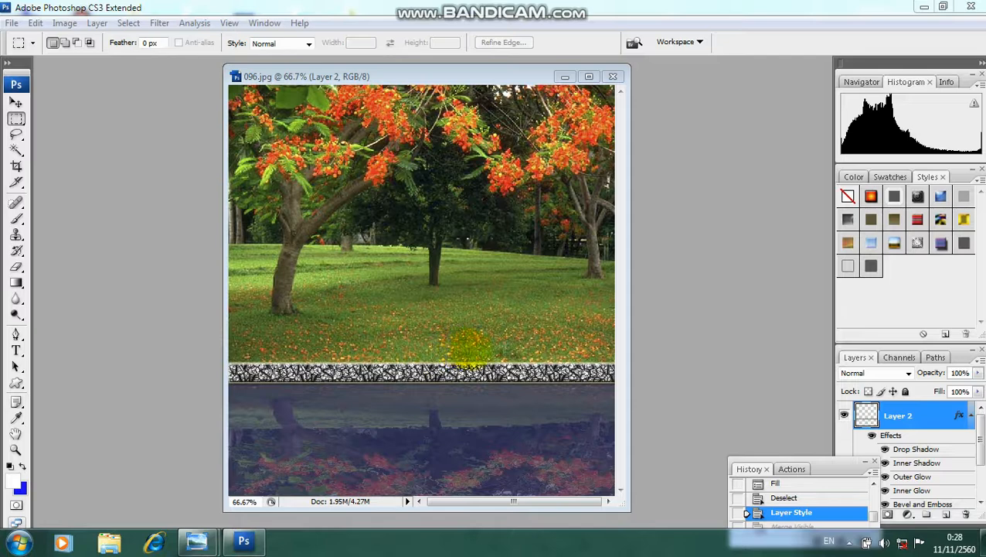
click(473, 349)
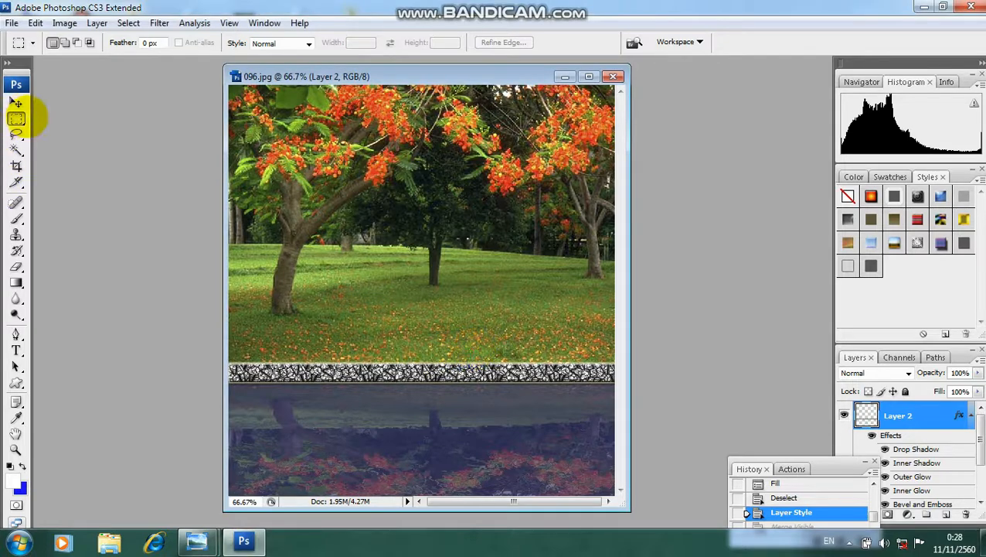
Activate the Custom Shape tool, replace the shape library with the All set, and choose the thin grass shape
click(16, 102)
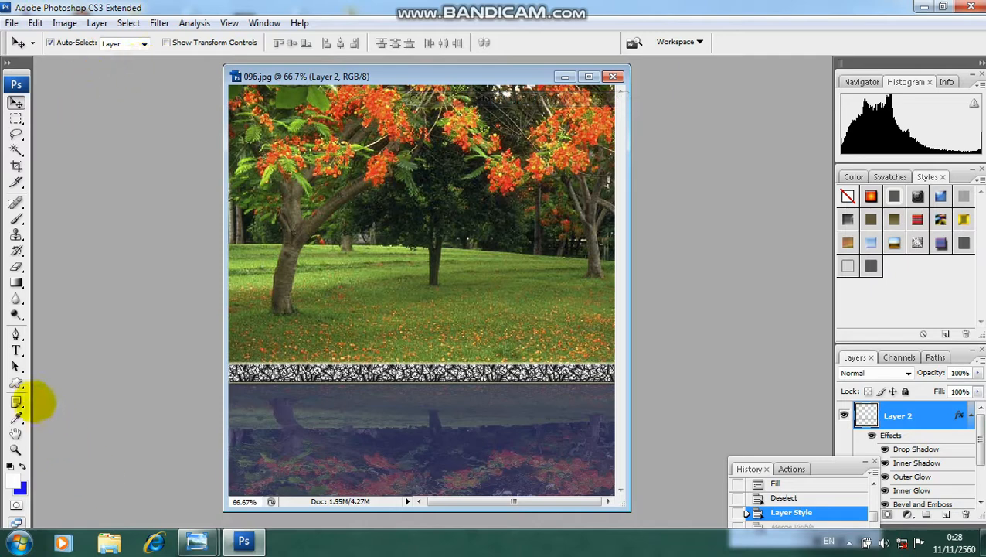
click(17, 382)
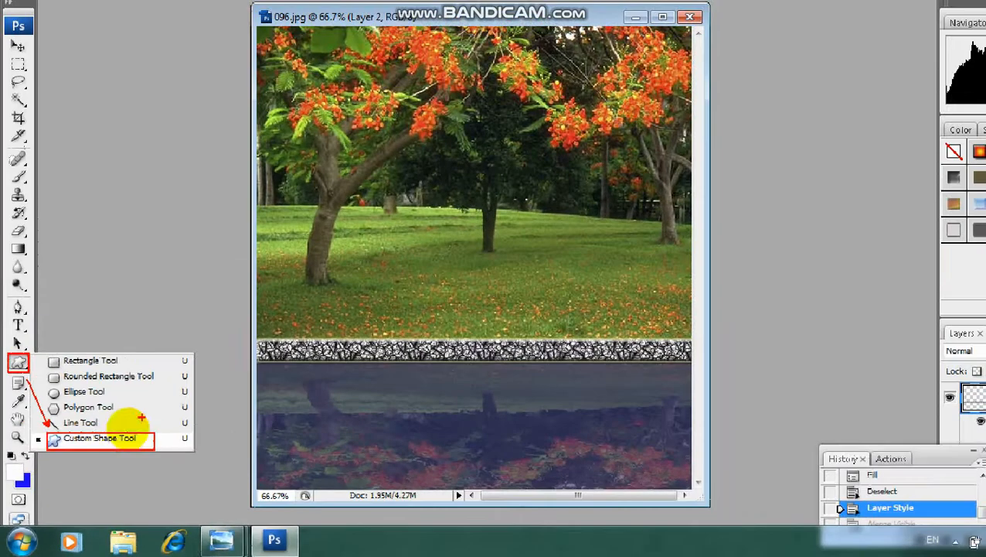
click(177, 345)
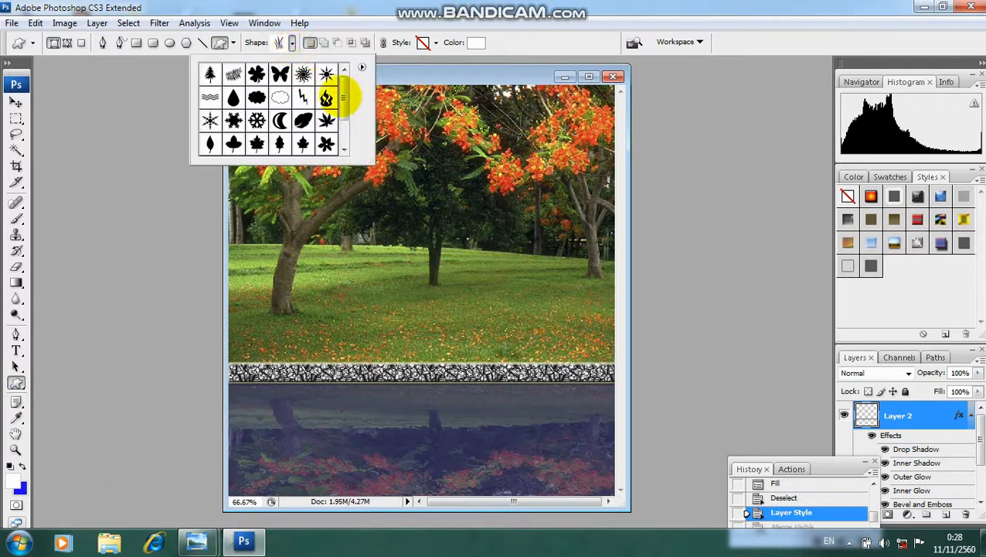
scroll(354, 90, down, 2)
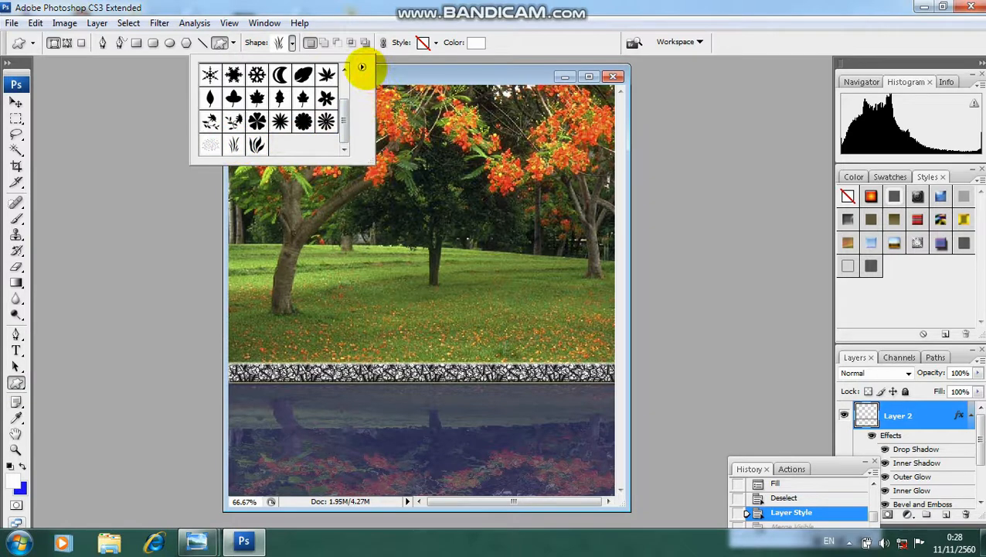
click(362, 67)
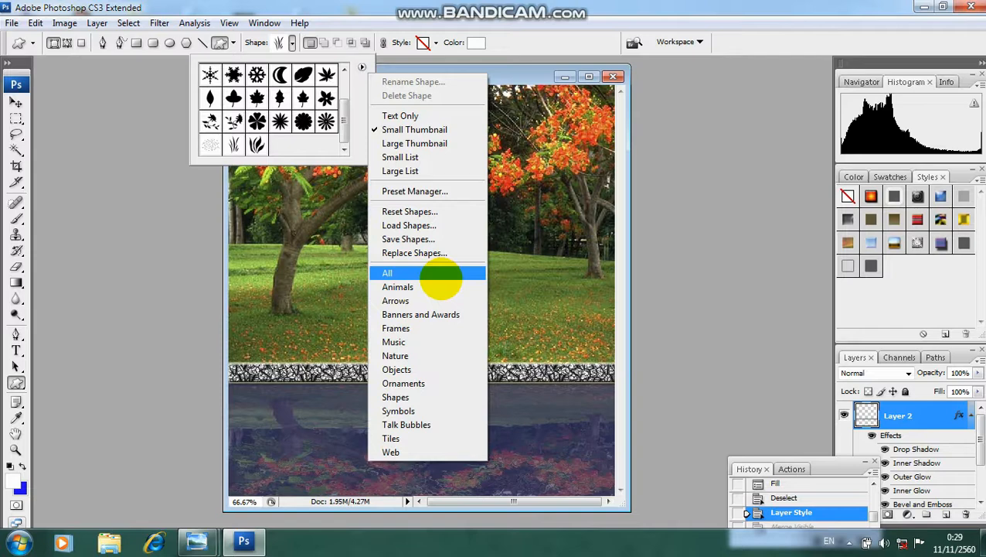
click(441, 280)
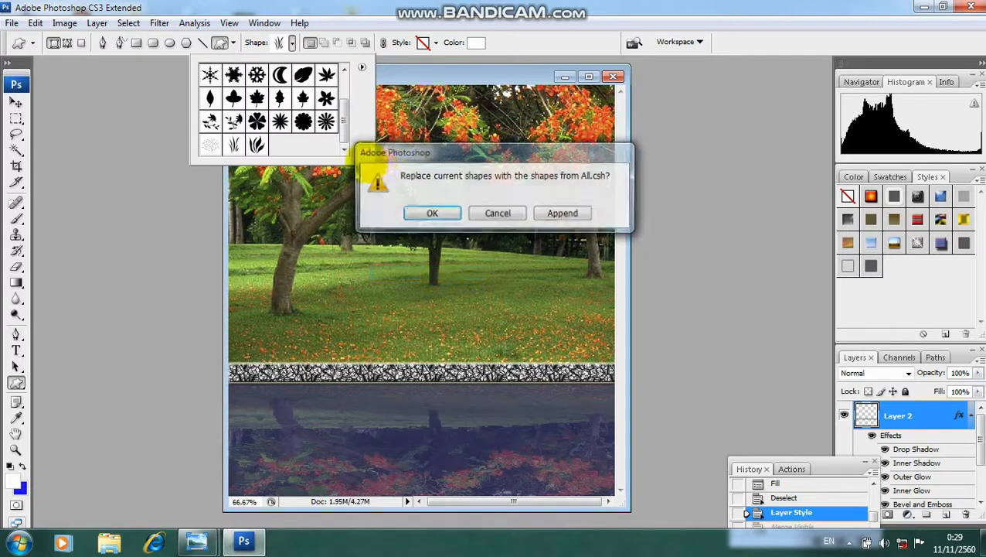
click(431, 213)
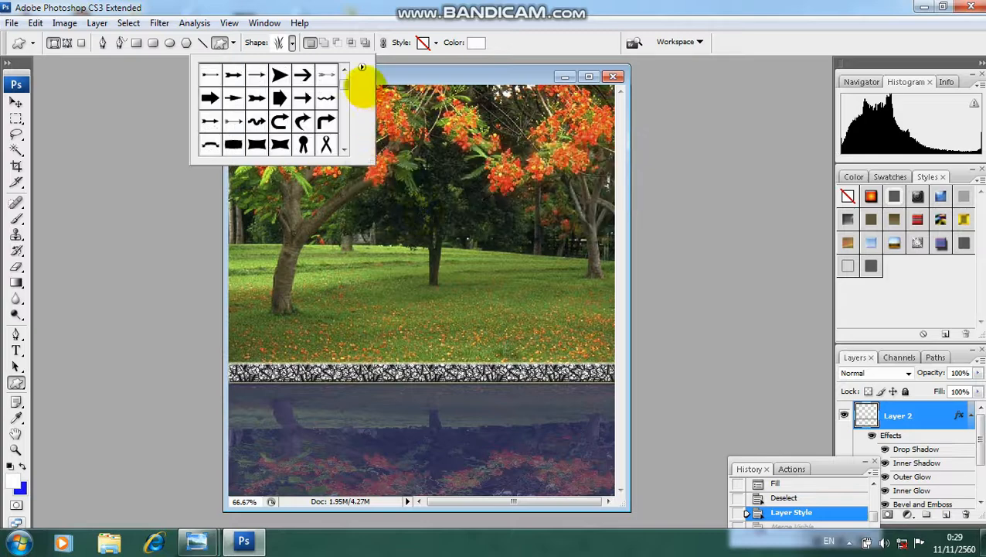
drag(343, 81, 359, 106)
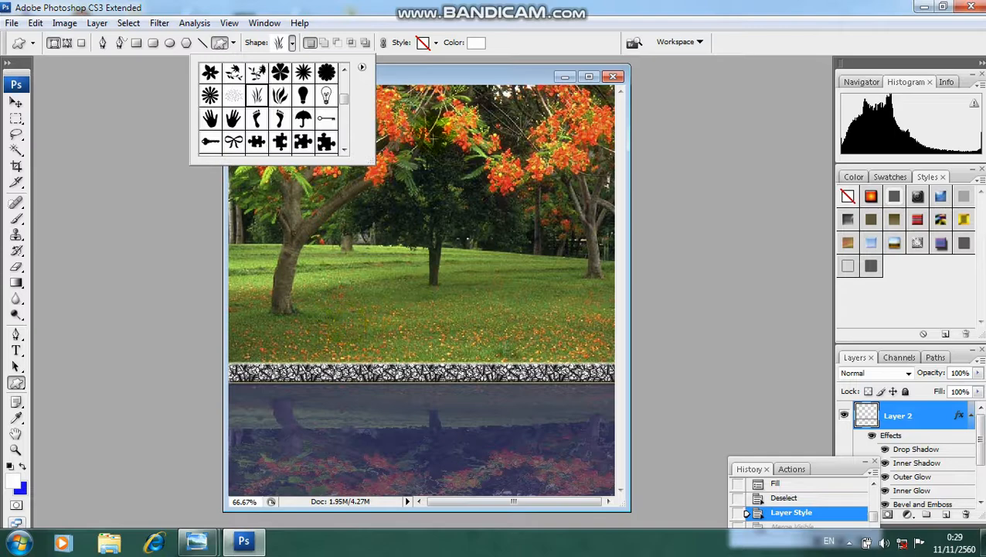
Set the shape colour to dark green 206a38 and draw a row of grass tufts along the upper edge of the strip's right half
click(476, 43)
click(510, 226)
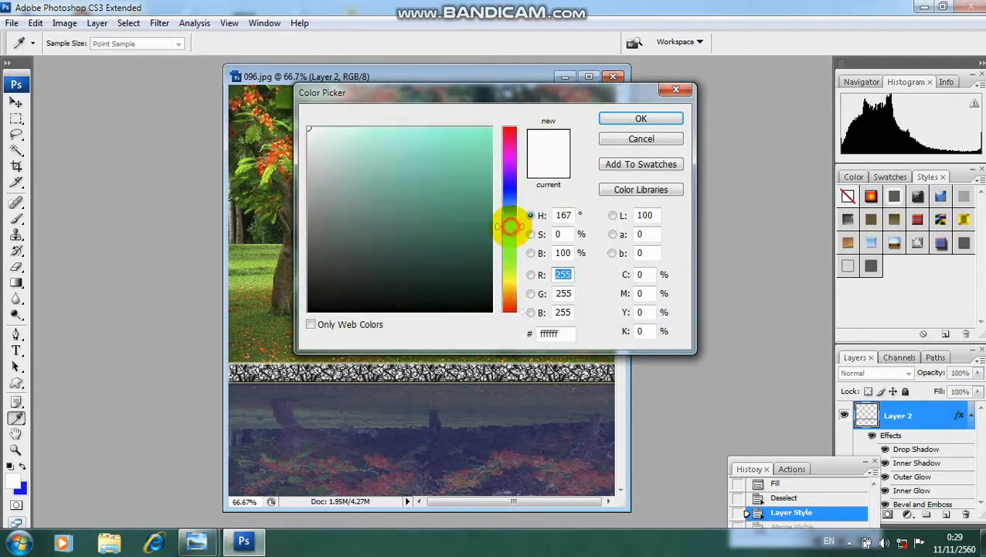
mouse_move(510, 226)
mouse_down()
mouse_move(510, 272)
mouse_move(510, 240)
mouse_up()
click(437, 215)
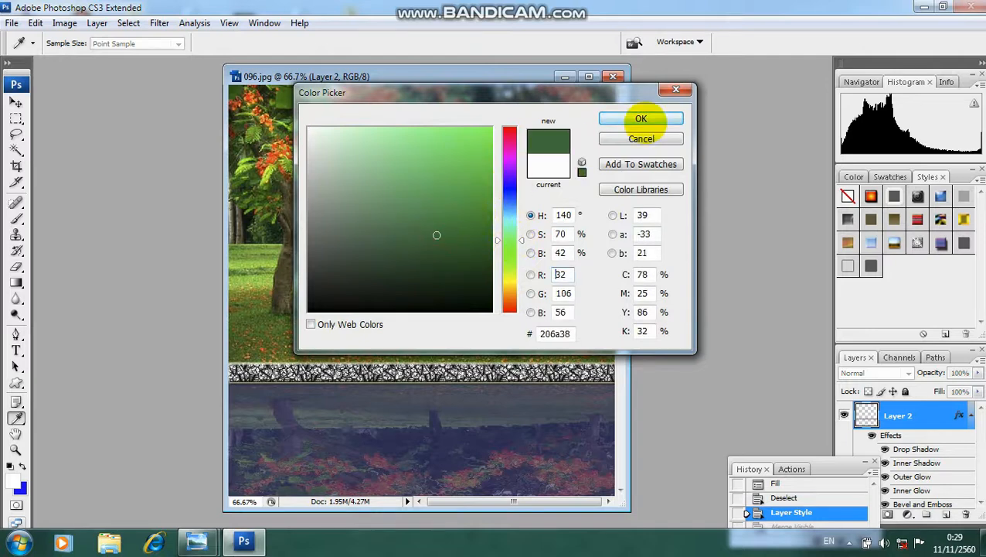
click(641, 118)
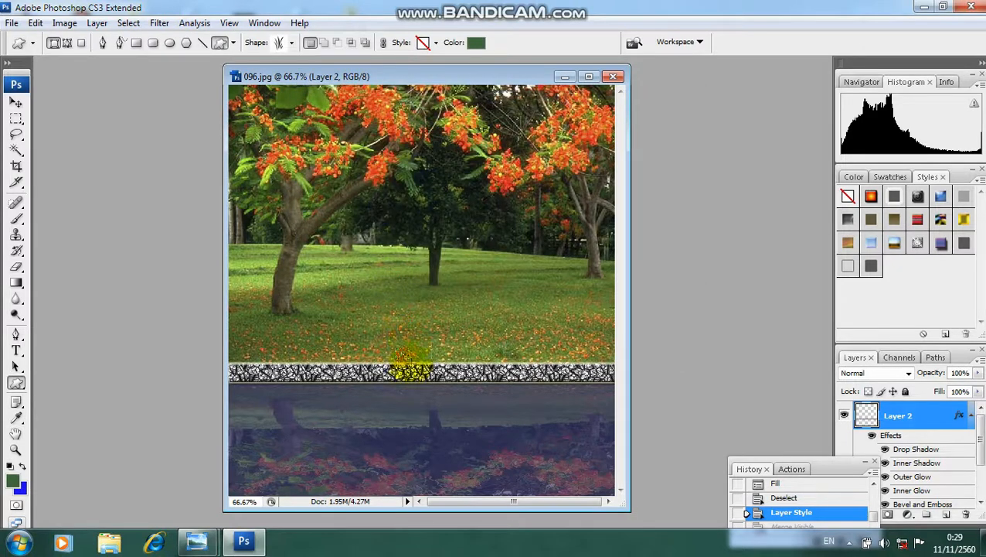
mouse_move(410, 364)
mouse_down()
mouse_move(436, 368)
mouse_move(467, 346)
mouse_move(534, 371)
mouse_move(618, 367)
mouse_up()
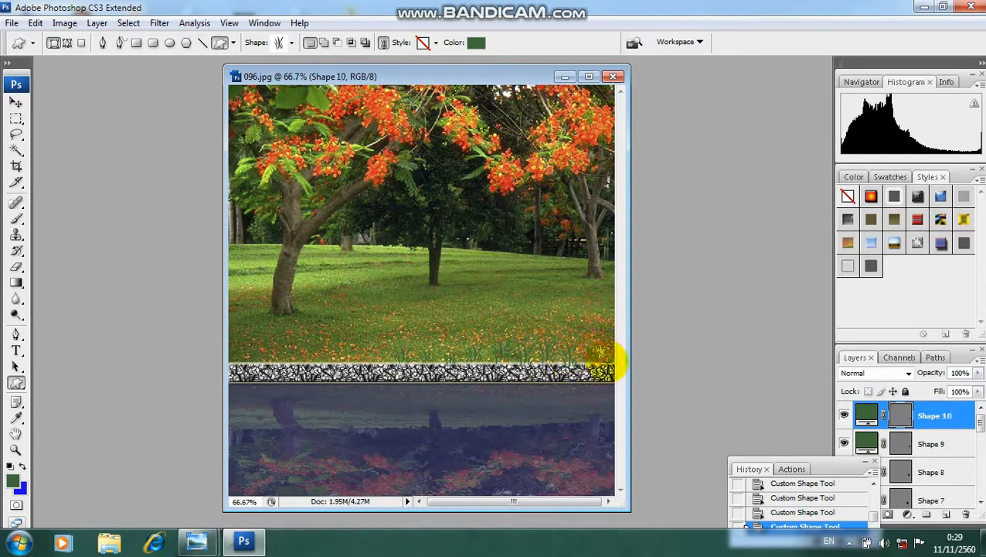
Draw more dark green grass tufts along the upper edge of the strip's left half
mouse_move(366, 340)
mouse_down()
mouse_move(386, 360)
mouse_move(343, 363)
mouse_up()
drag(309, 344, 317, 362)
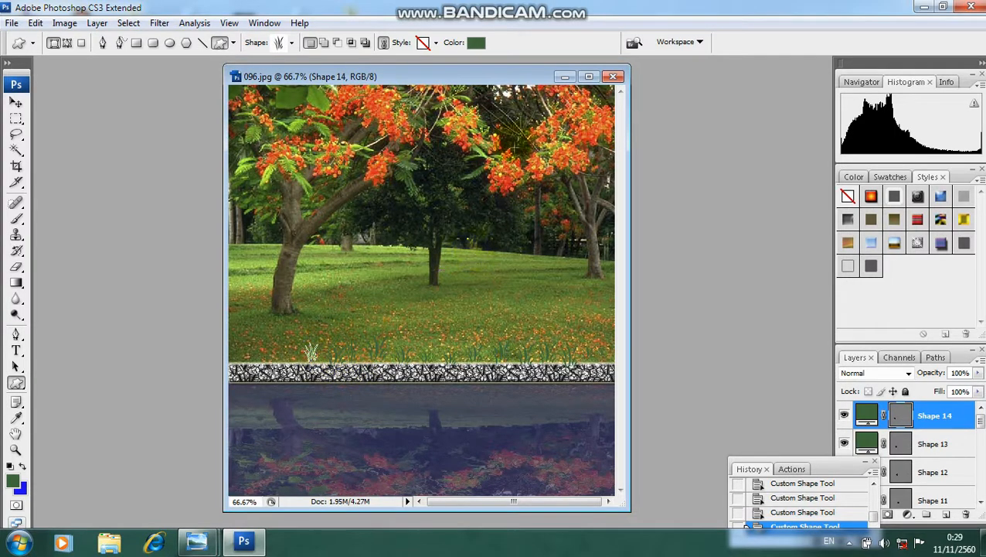
Set the shape colour to brighter green 2d8b10 and draw grass tufts of varied size along the strip's whole upper edge
click(475, 41)
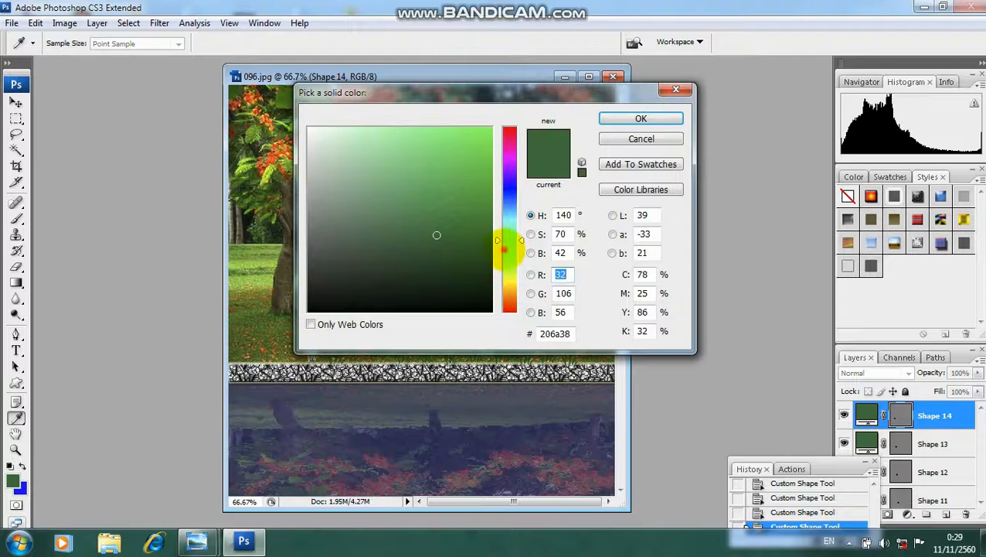
drag(503, 244, 503, 257)
click(471, 211)
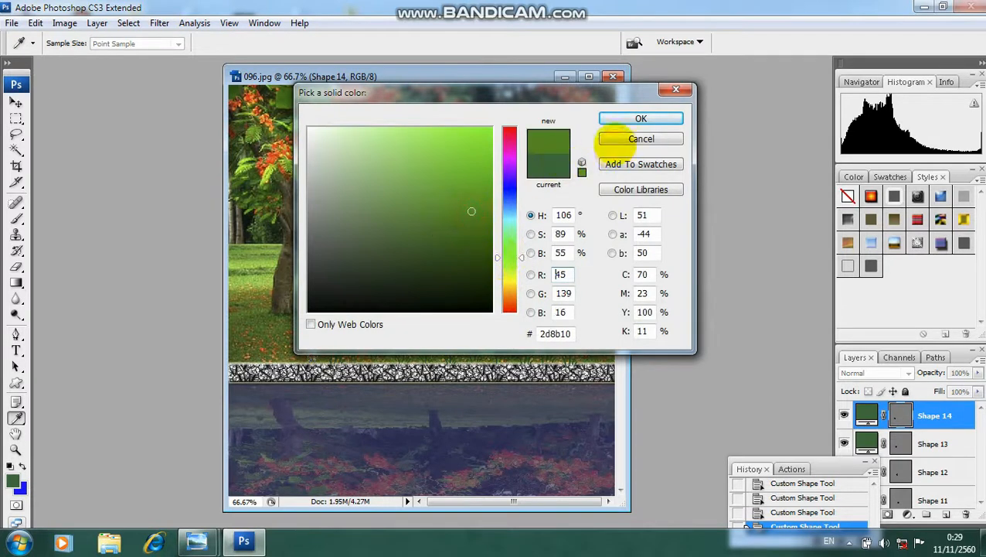
click(616, 116)
mouse_move(278, 341)
mouse_down()
mouse_move(288, 357)
mouse_move(269, 363)
mouse_move(232, 353)
mouse_move(274, 361)
mouse_up()
mouse_move(329, 348)
mouse_down()
mouse_move(337, 362)
mouse_move(476, 358)
mouse_up()
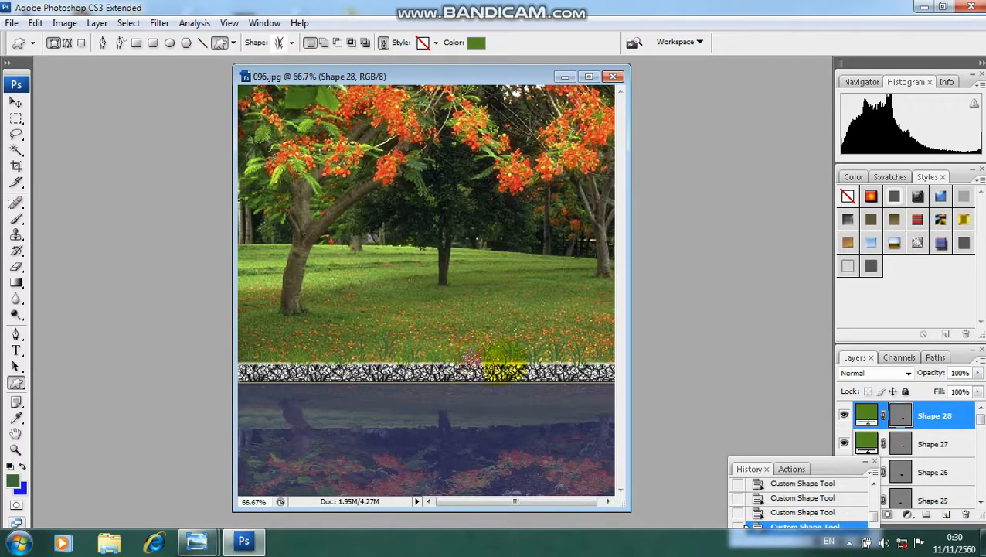
mouse_move(537, 349)
mouse_down()
mouse_move(548, 362)
mouse_move(603, 356)
mouse_move(607, 369)
mouse_up()
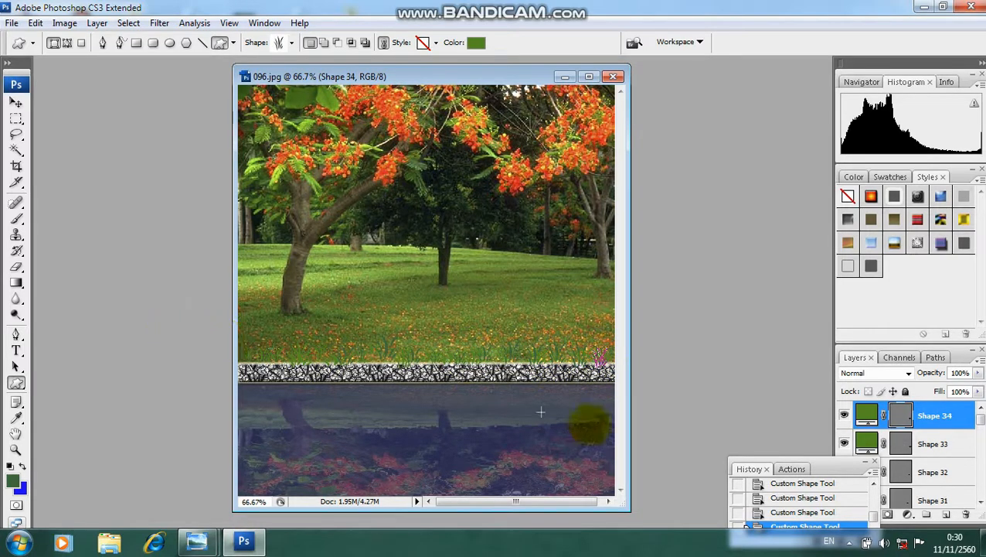
drag(359, 338, 386, 369)
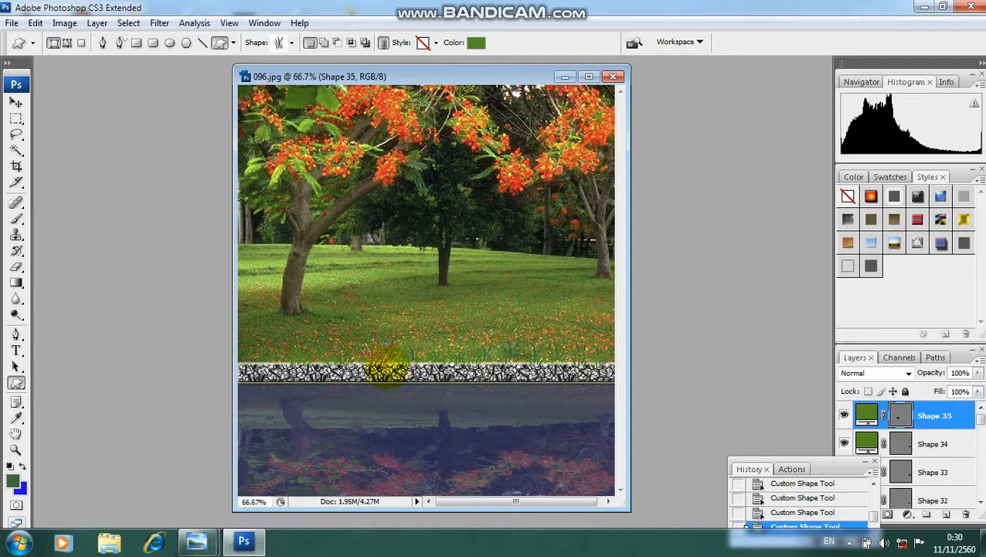
Deselect the last grass shape with the Move tool and merge all visible layers into one
click(16, 103)
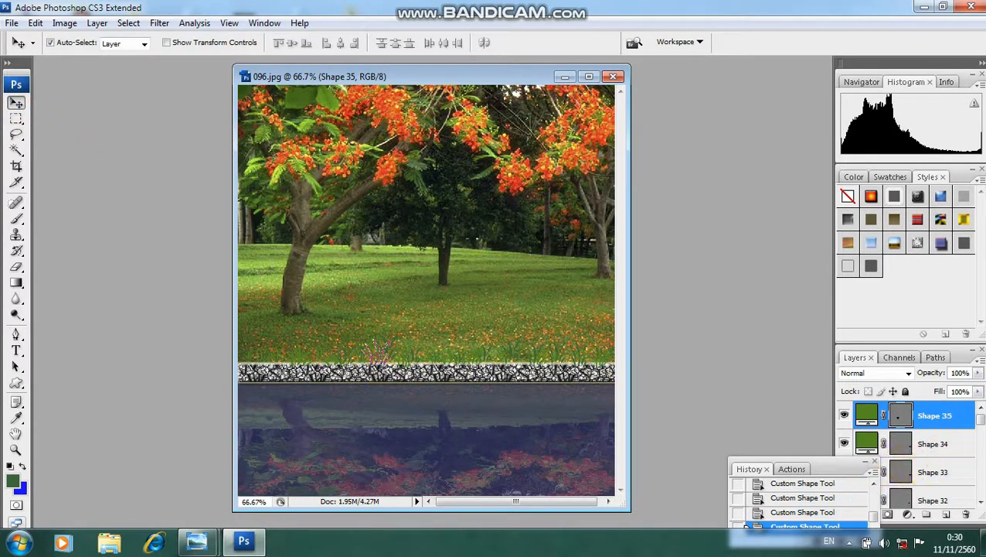
click(643, 364)
click(476, 309)
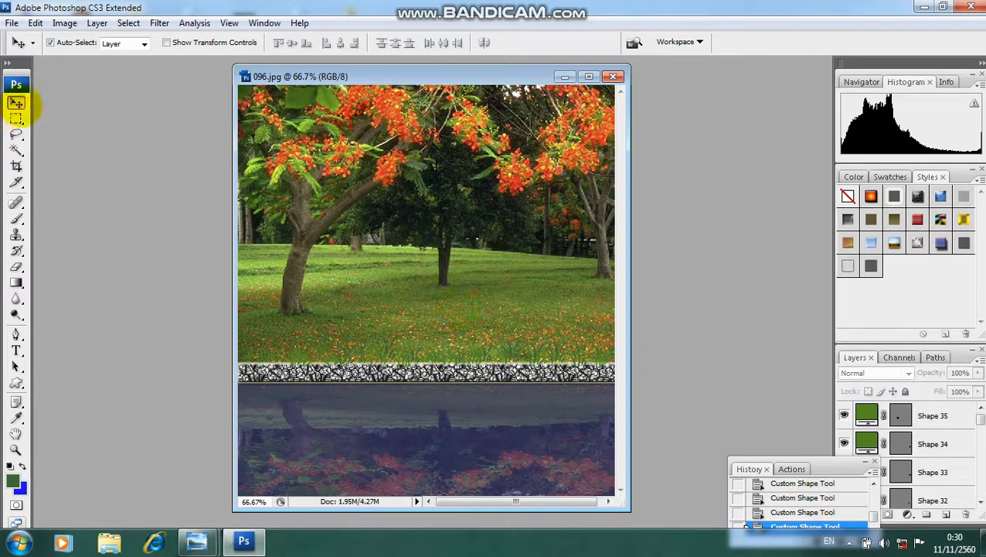
click(16, 118)
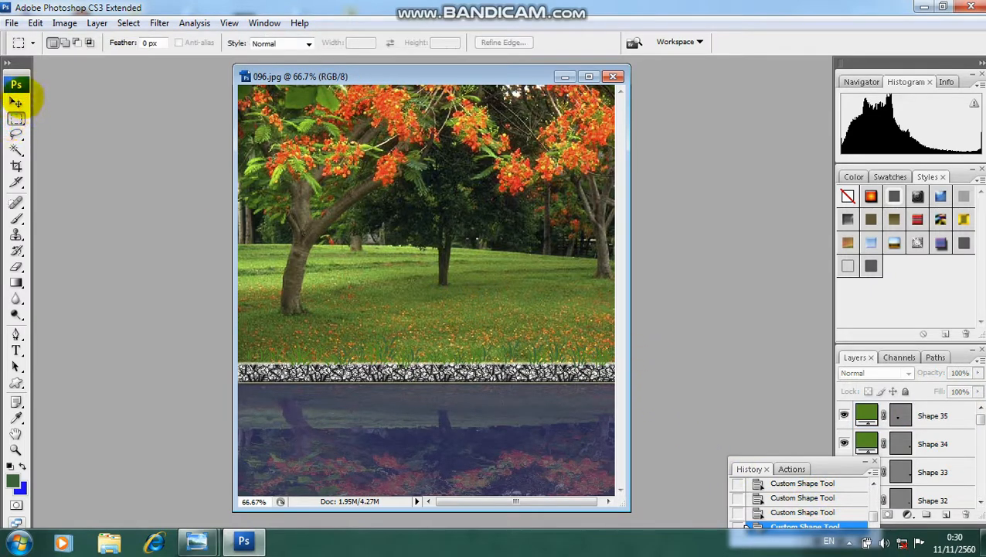
click(16, 103)
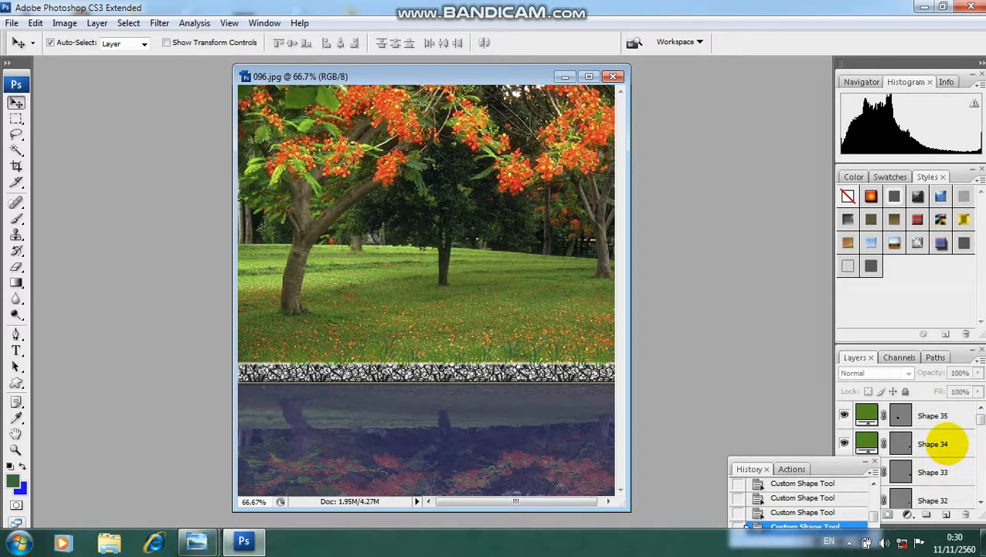
mouse_move(981, 418)
mouse_down()
mouse_move(981, 493)
mouse_move(980, 419)
mouse_up()
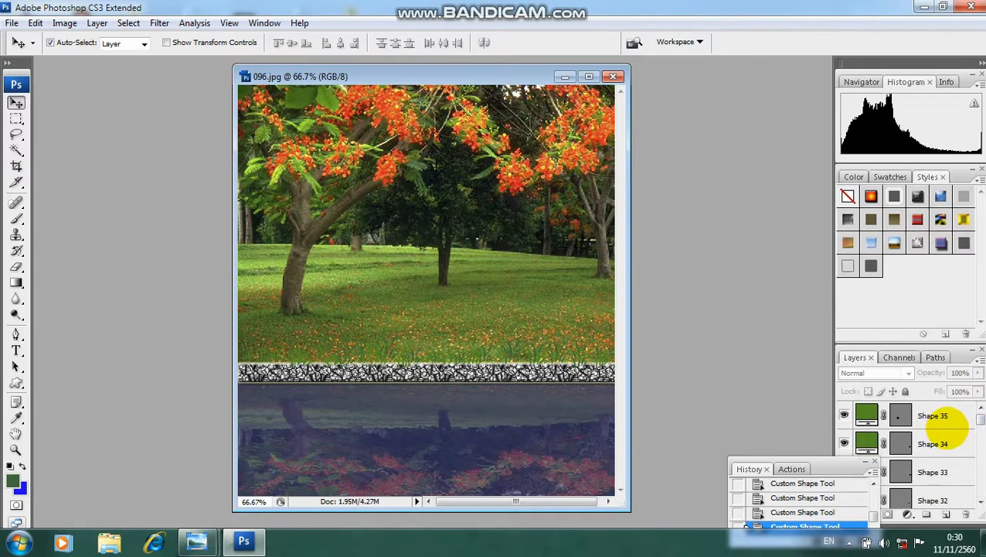
key(ctrl+shift+e)
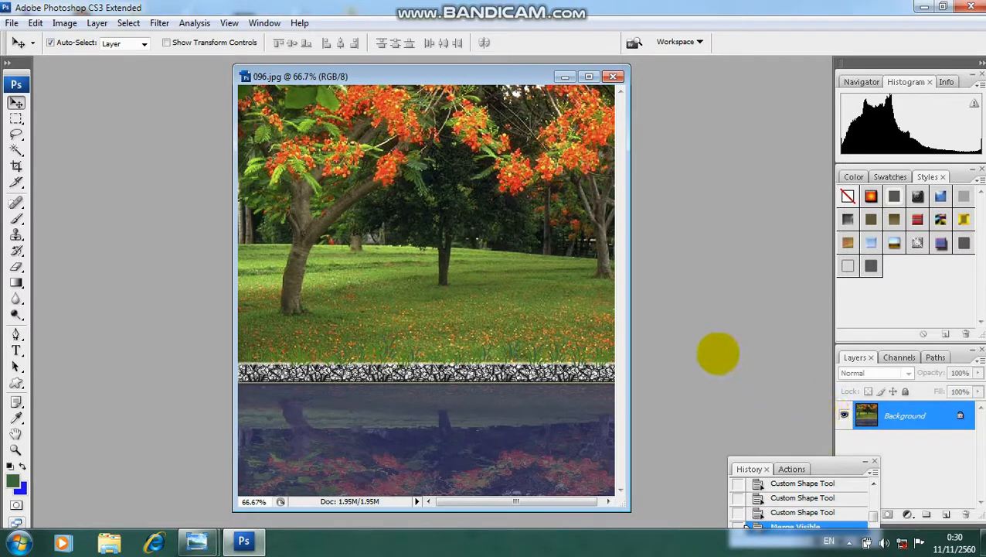
mouse_move(471, 80)
mouse_down()
mouse_move(480, 88)
mouse_move(476, 80)
mouse_up()
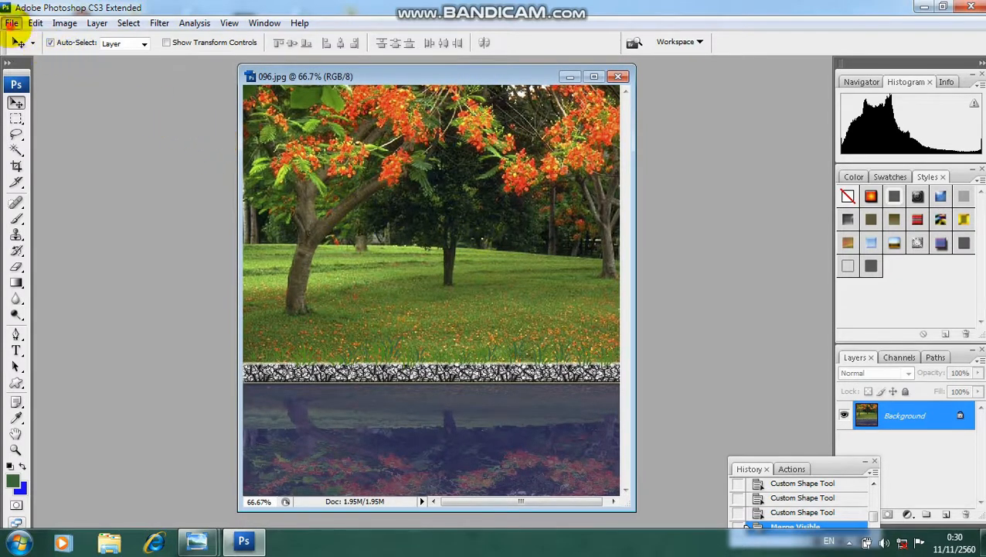
click(10, 24)
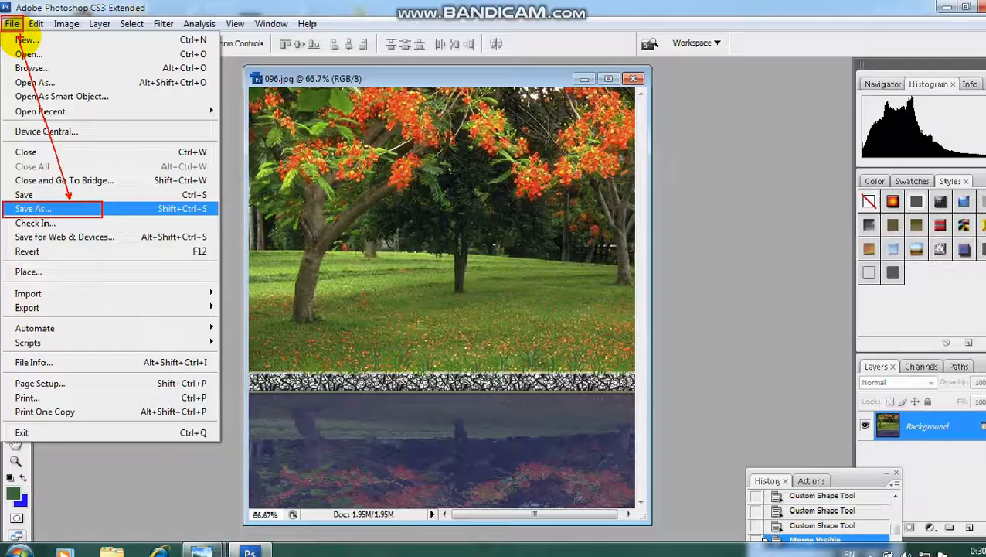
click(68, 161)
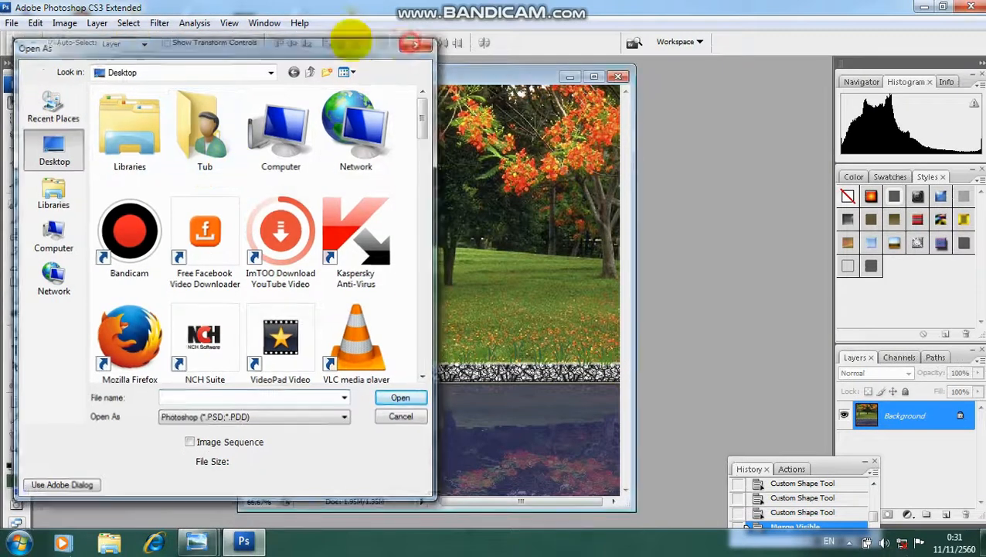
click(418, 43)
Save the image on the Desktop as flower.jpg in JPEG format at maximum quality 12, and close Photoshop
click(12, 22)
click(66, 203)
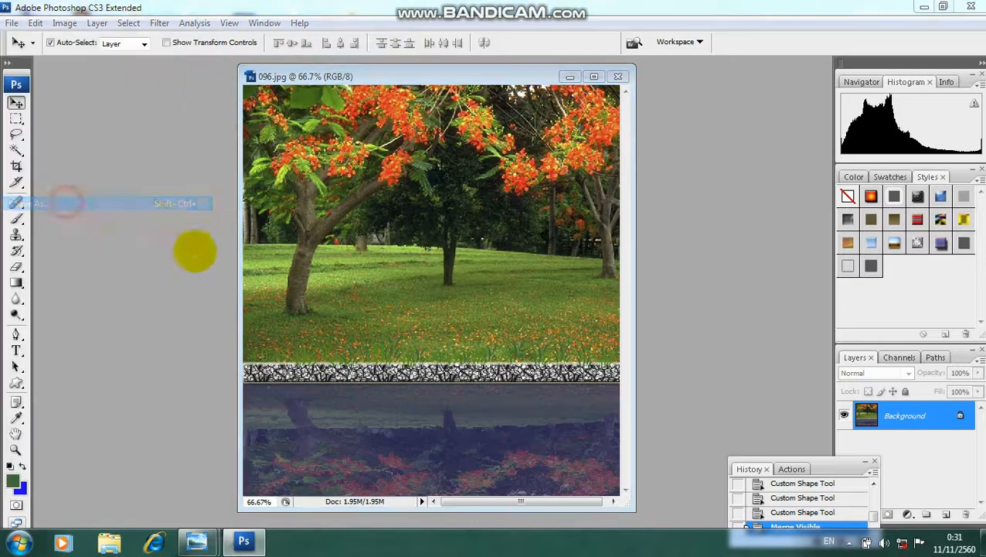
click(220, 306)
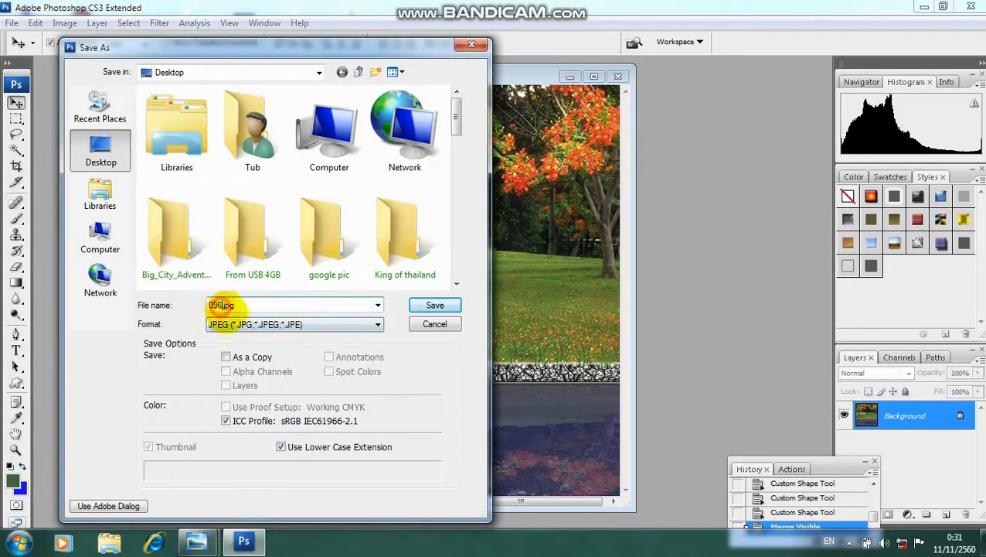
drag(220, 306, 176, 306)
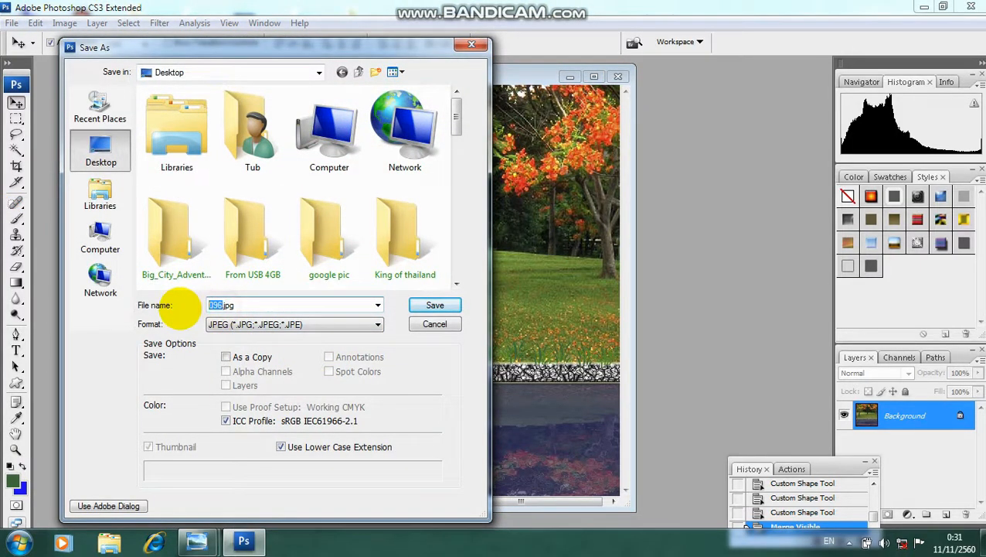
text(flower)
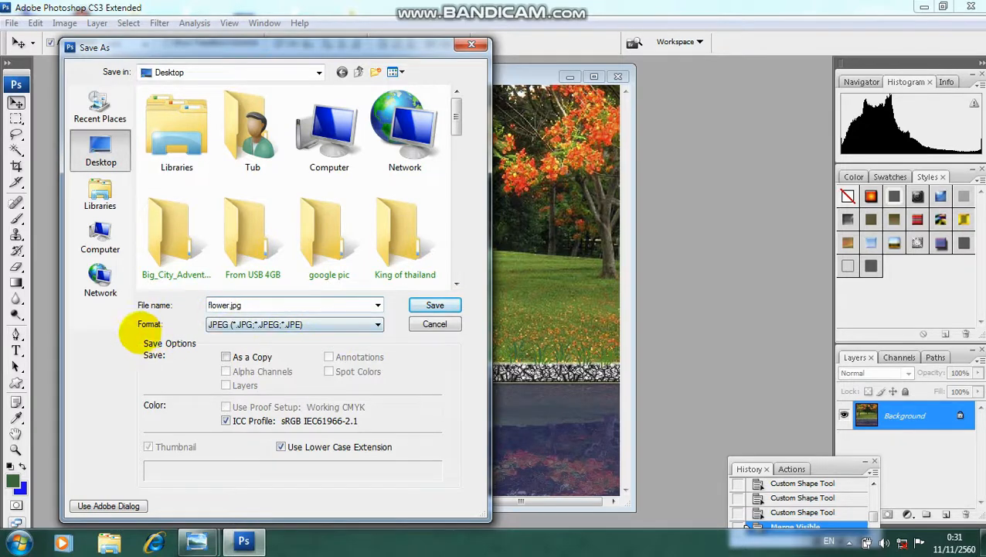
click(375, 324)
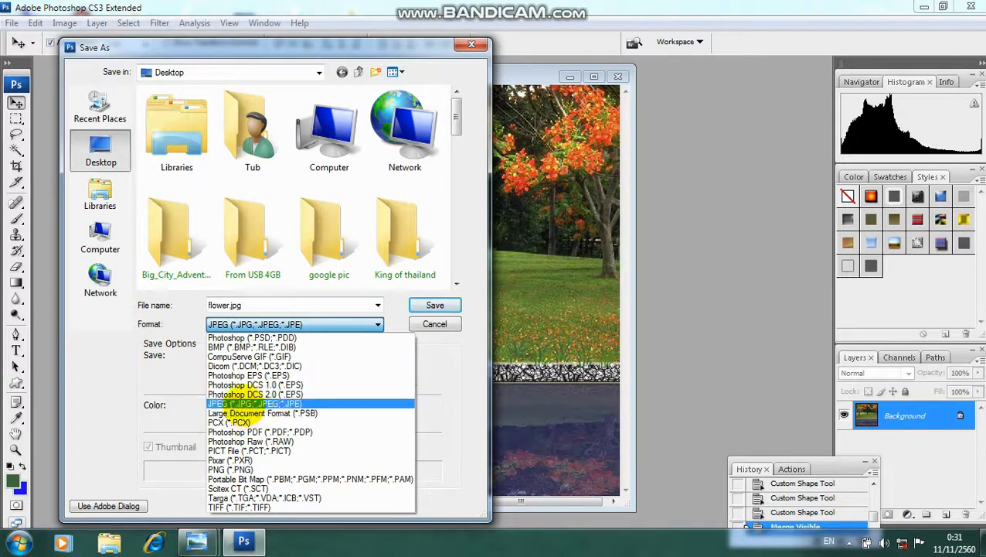
click(244, 401)
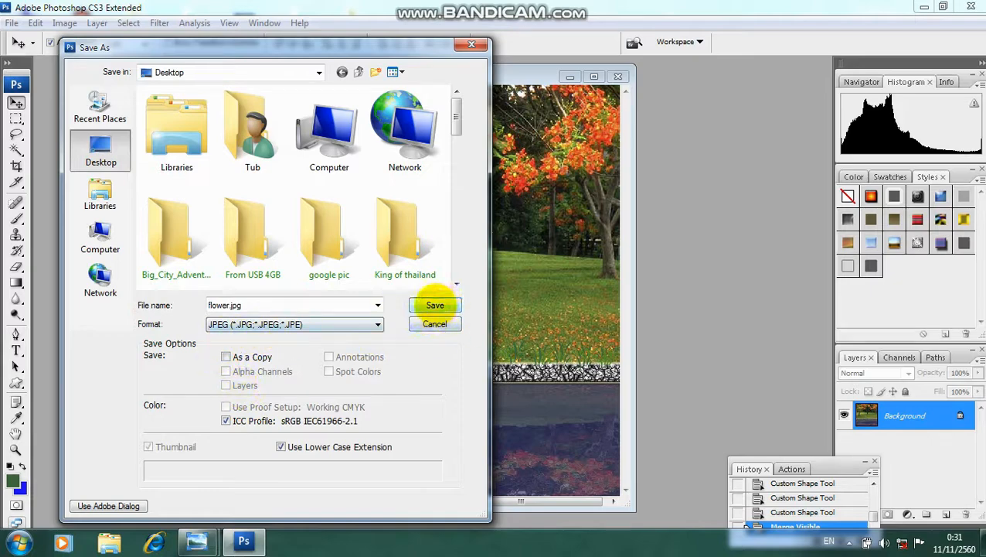
click(434, 306)
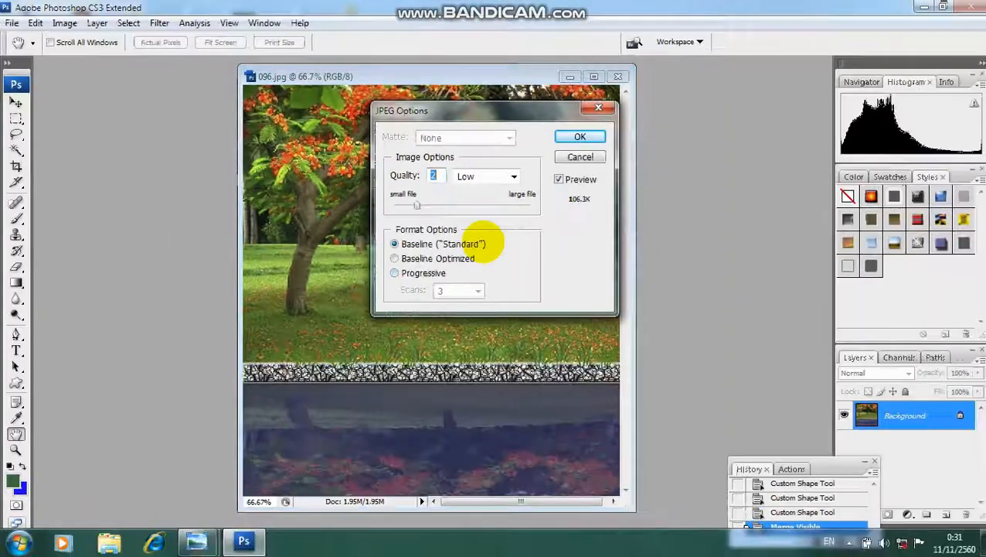
drag(364, 207, 530, 206)
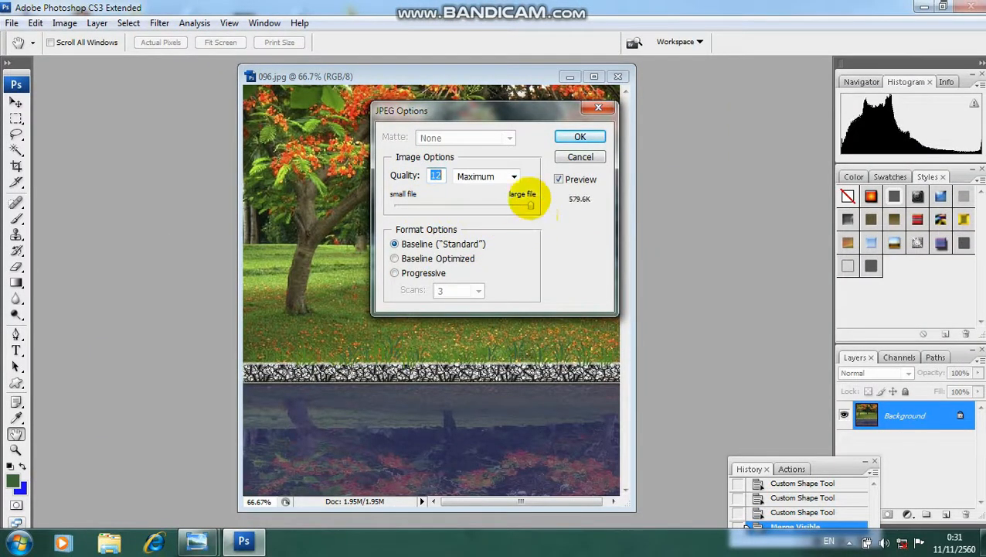
click(568, 137)
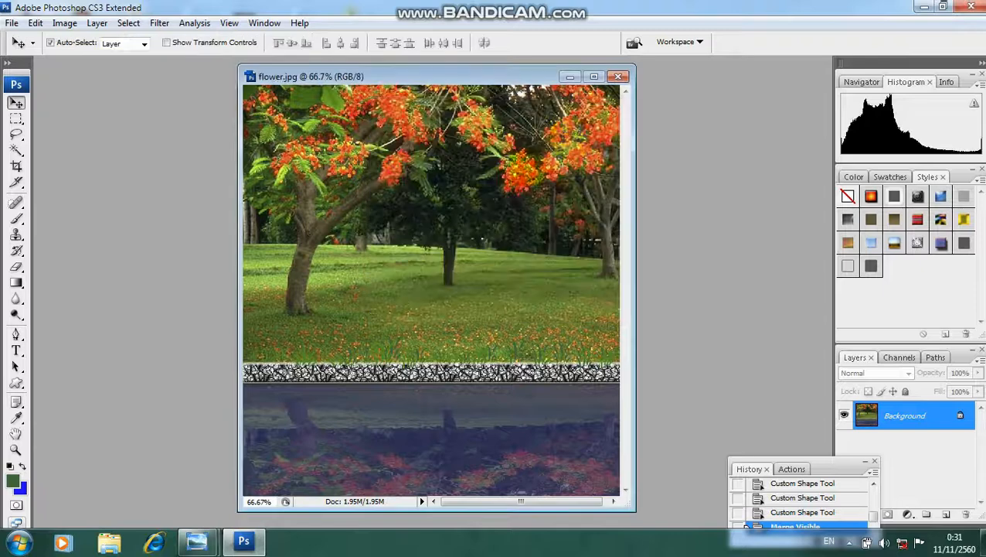
mouse_move(462, 75)
mouse_down()
mouse_move(473, 110)
mouse_move(473, 80)
mouse_up()
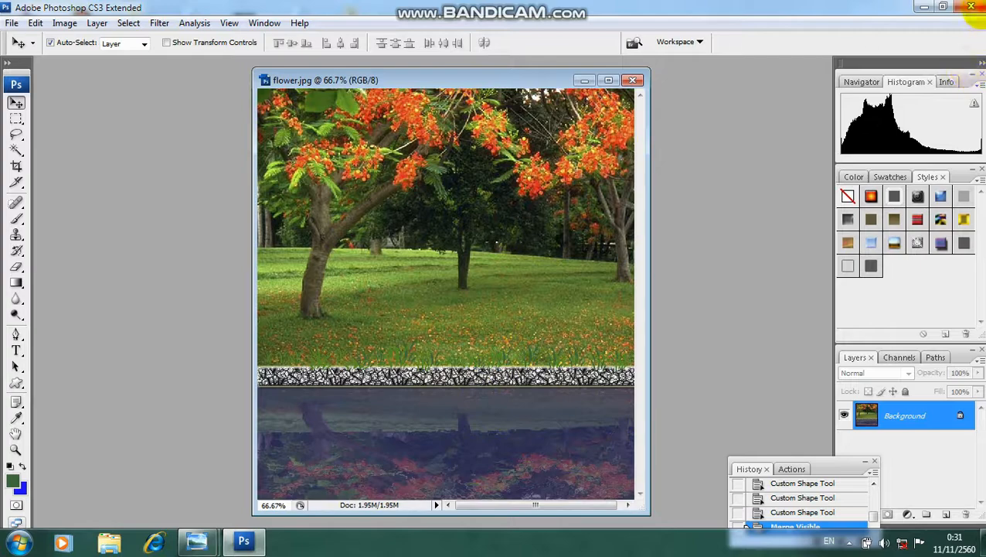
click(971, 7)
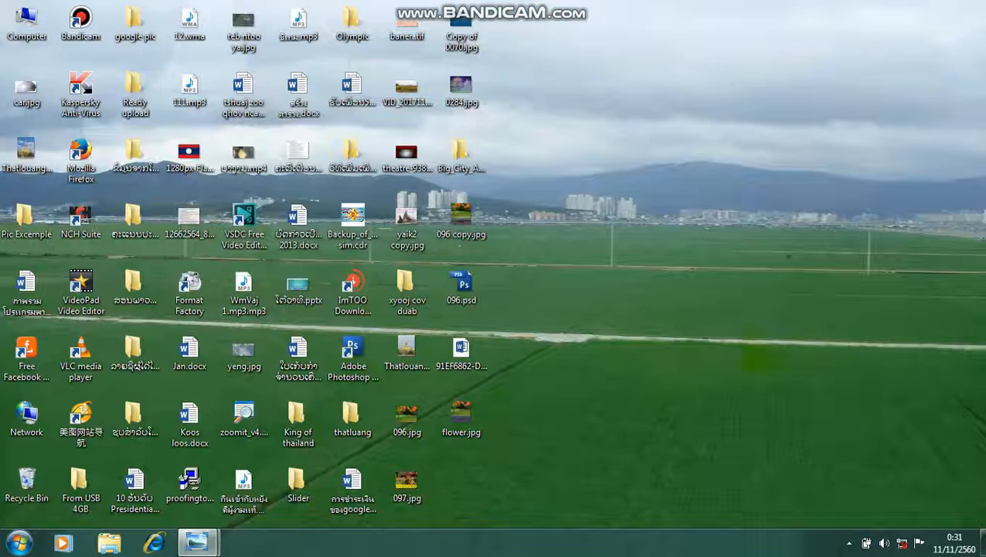
Open flower.jpg from the desktop in Picture Manager, examine it at full window size, and close the viewer
click(462, 418)
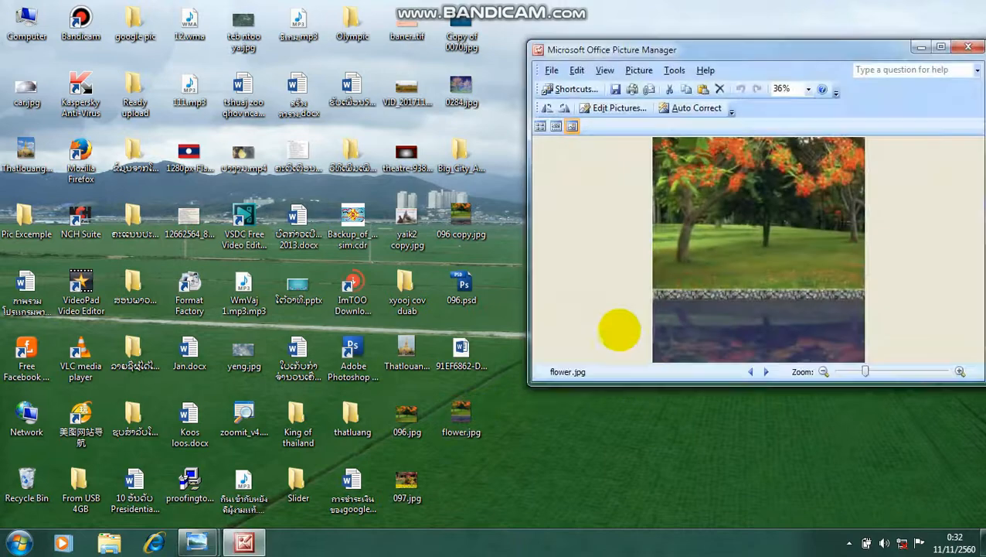
click(942, 46)
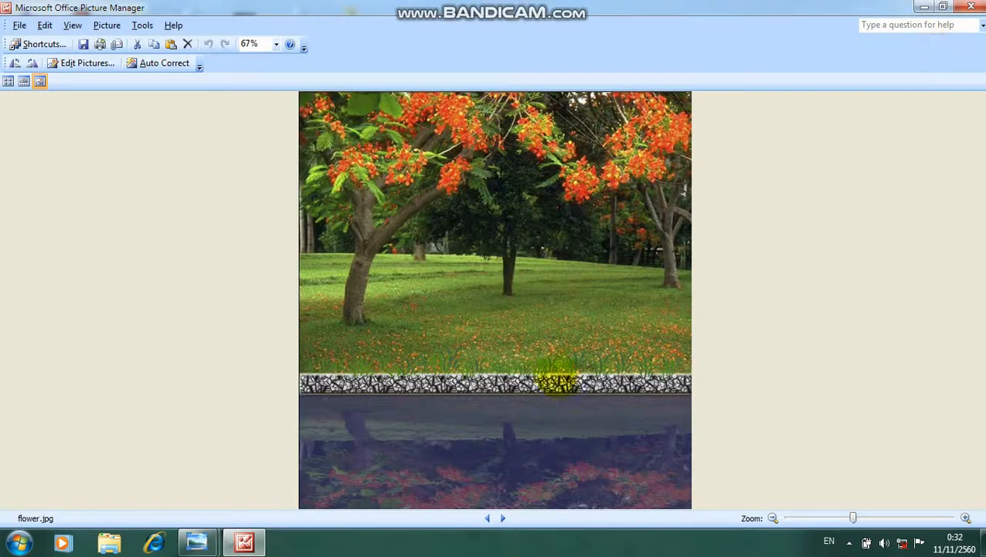
click(487, 519)
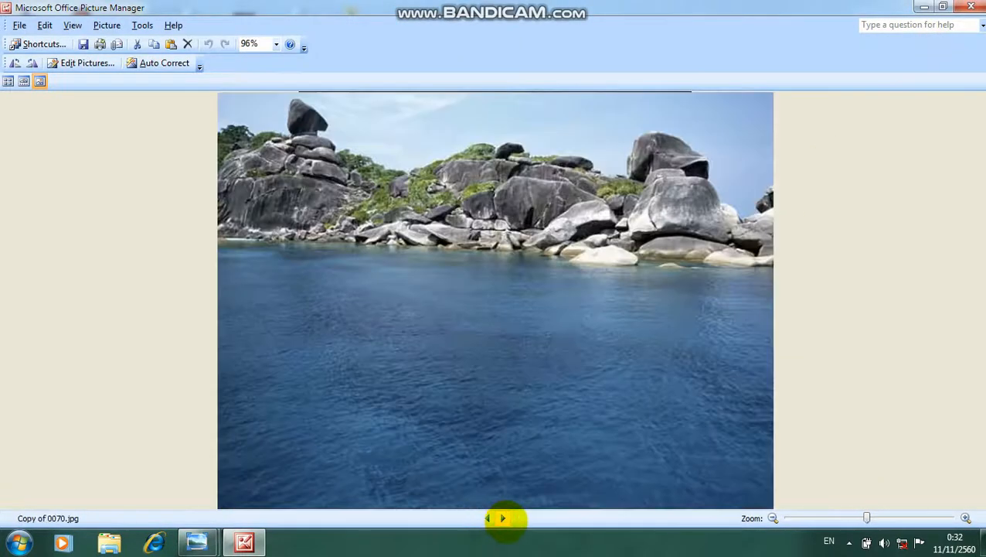
click(503, 518)
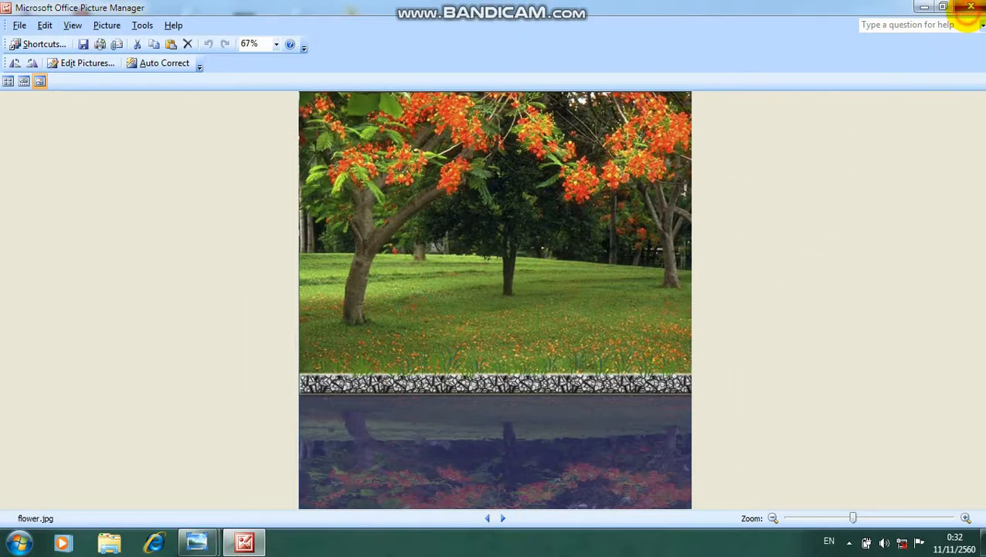
click(972, 7)
View the original 096.jpg and the finished flower.jpg one after the other to compare them
click(403, 417)
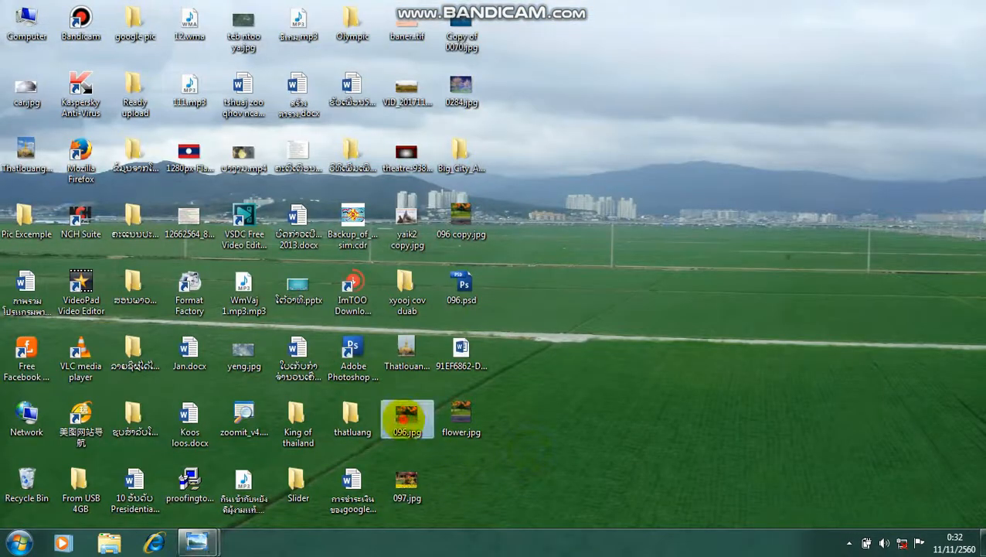
click(602, 290)
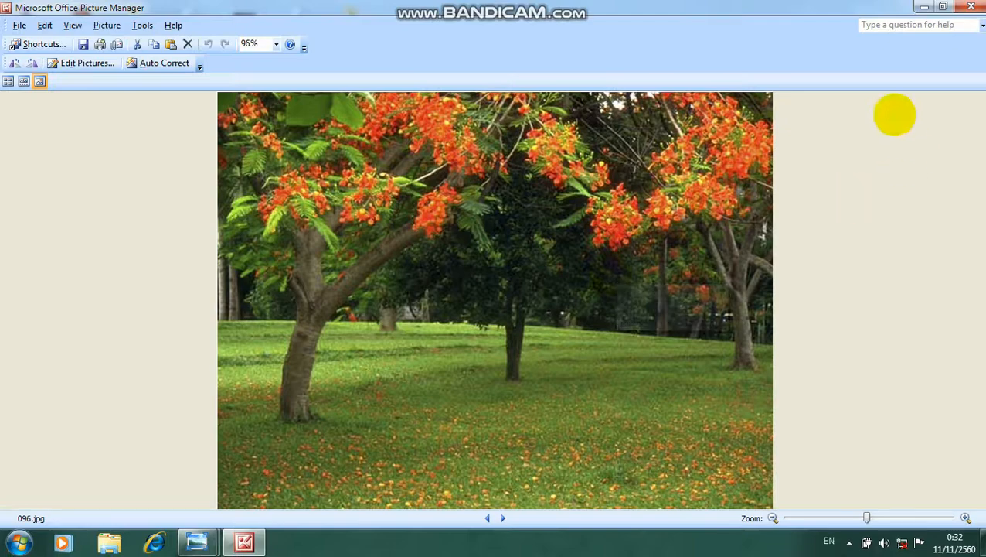
click(943, 6)
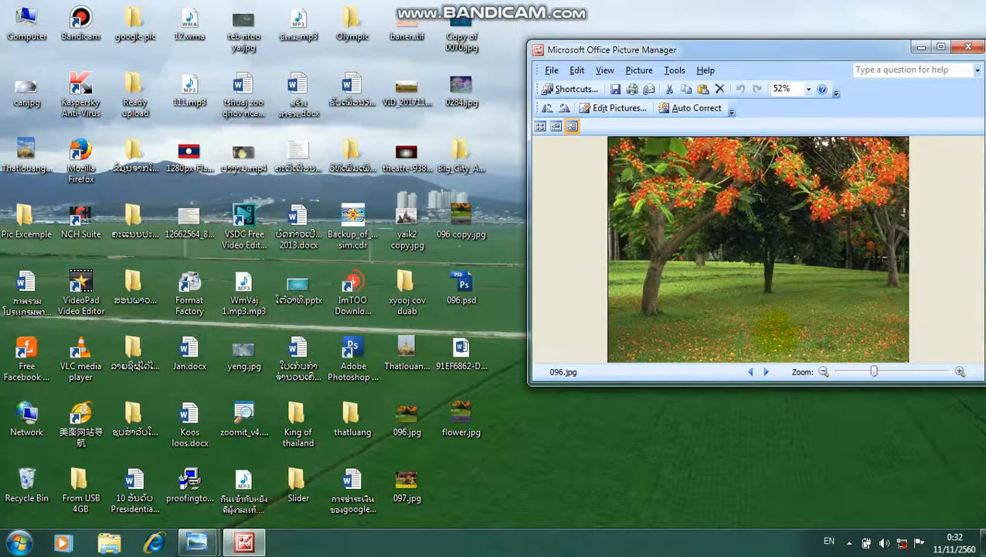
double_click(462, 417)
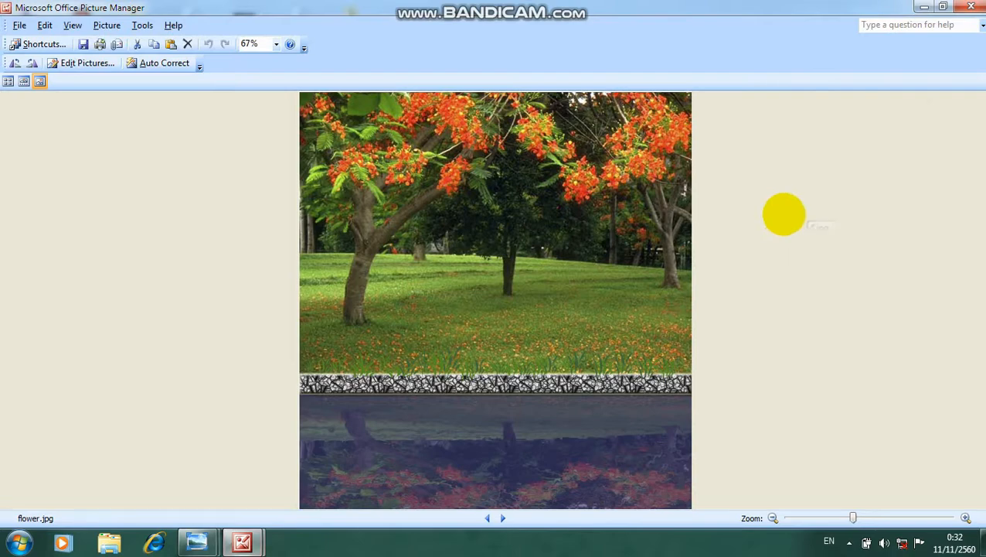
click(943, 7)
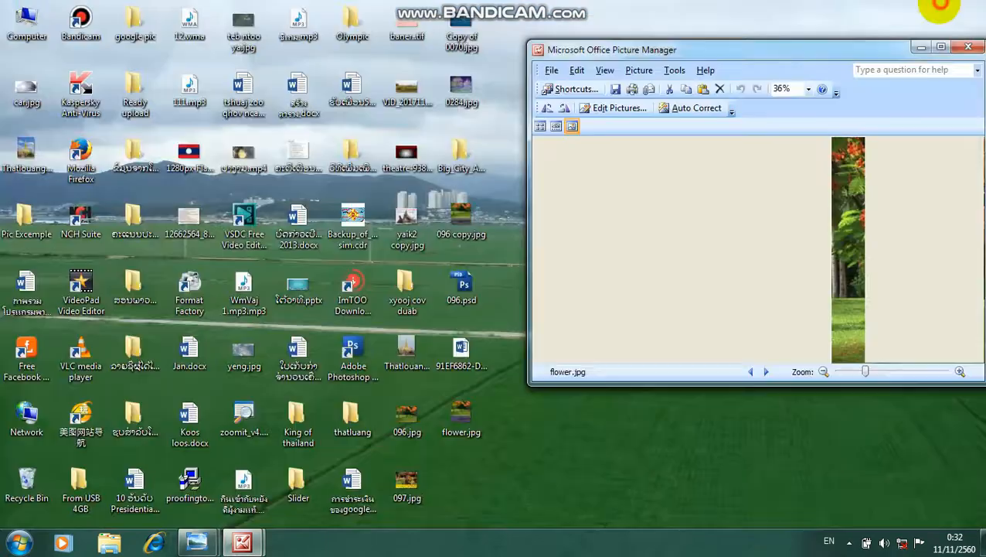
Move the flower.jpg viewer window beside the original 096.jpg to compare both pictures, and close the flower.jpg window
drag(772, 56, 376, 66)
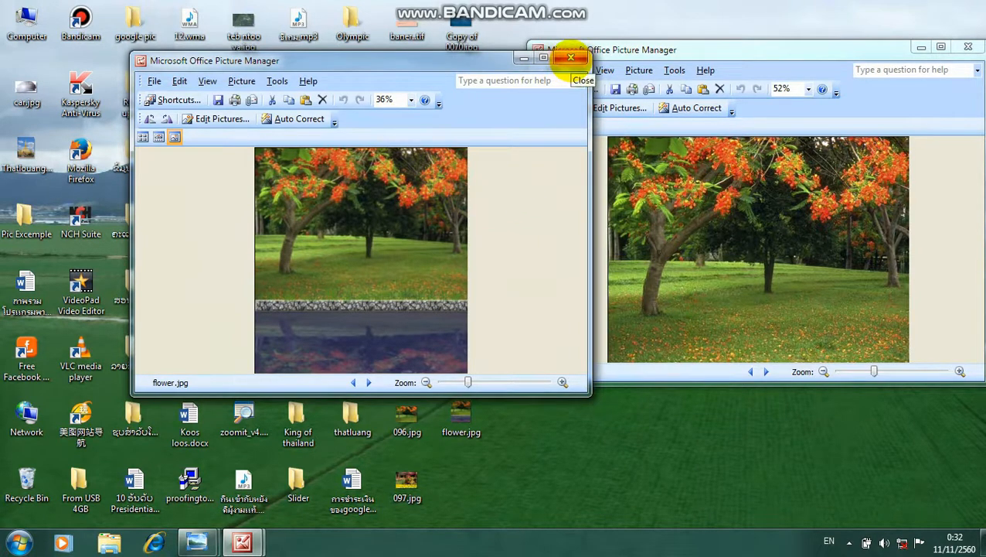
click(571, 59)
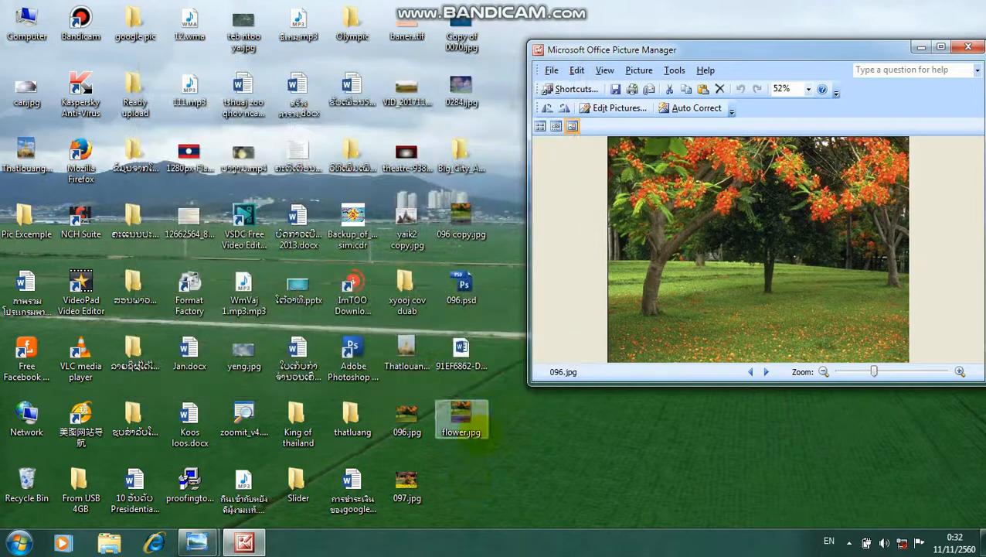
Open flower.jpg from the desktop in Windows Photo Viewer and examine it in a reduced window and maximized
right_click(459, 424)
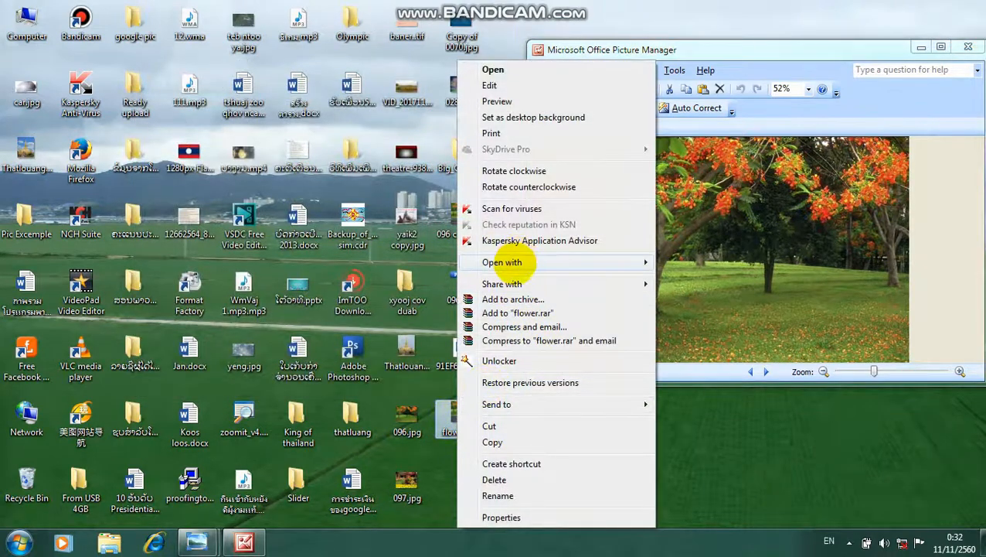
mouse_move(645, 262)
click(685, 358)
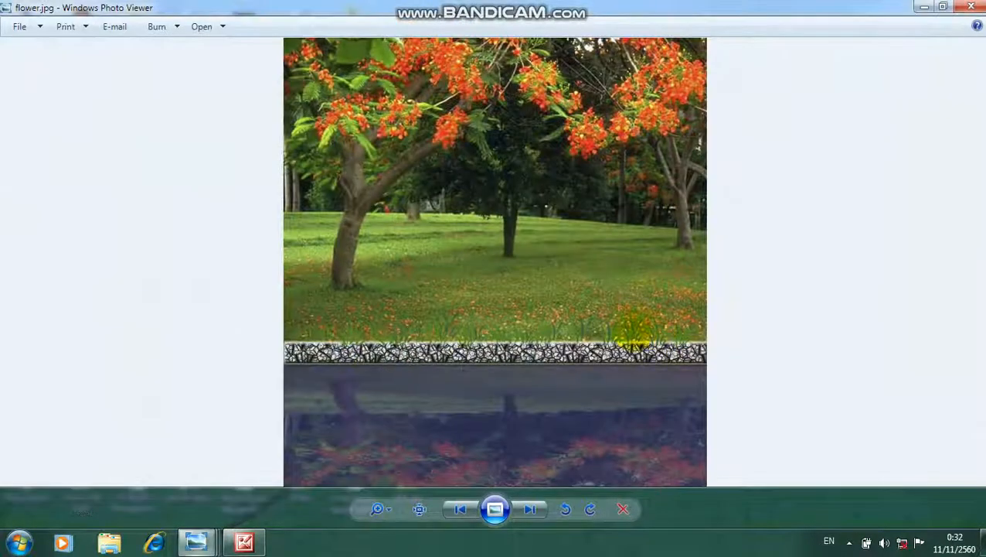
click(943, 7)
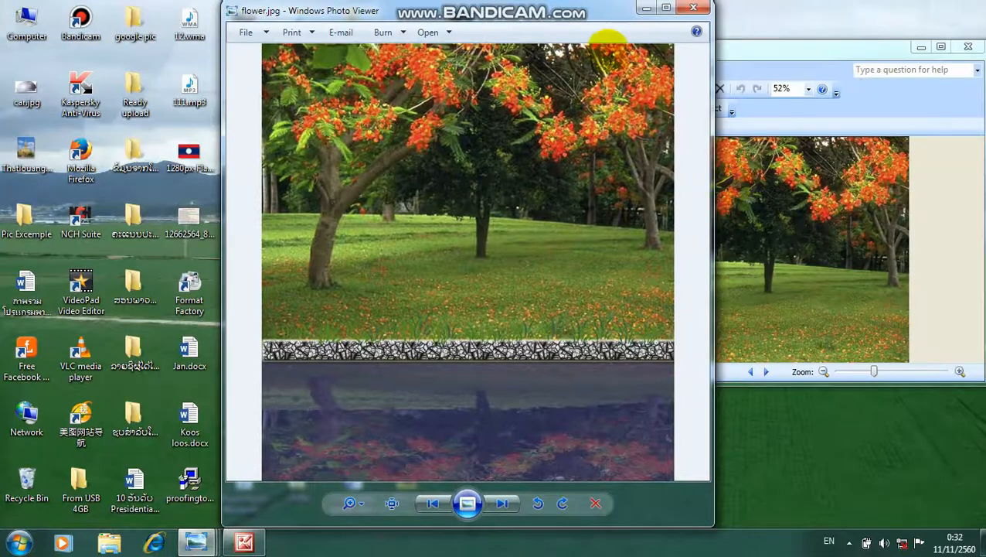
drag(607, 37, 503, 6)
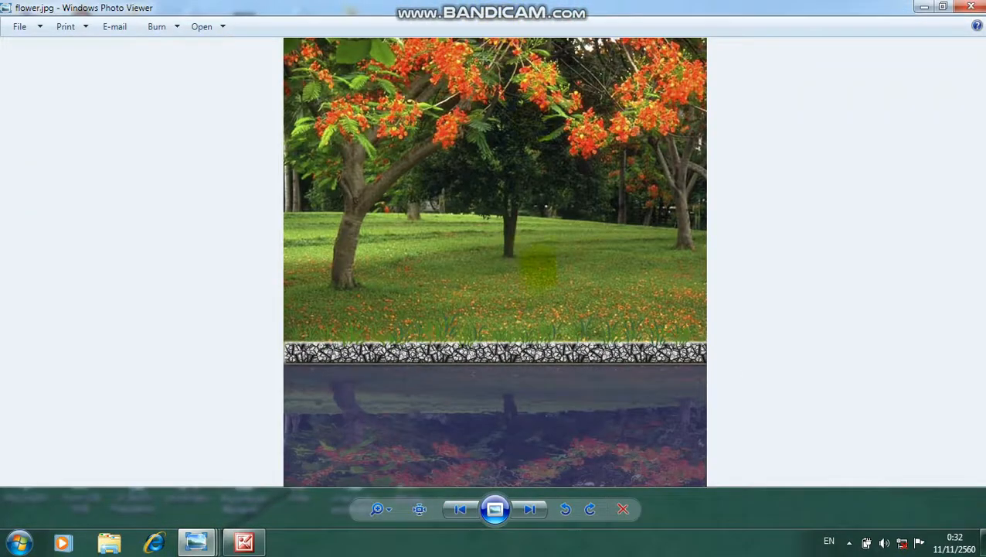